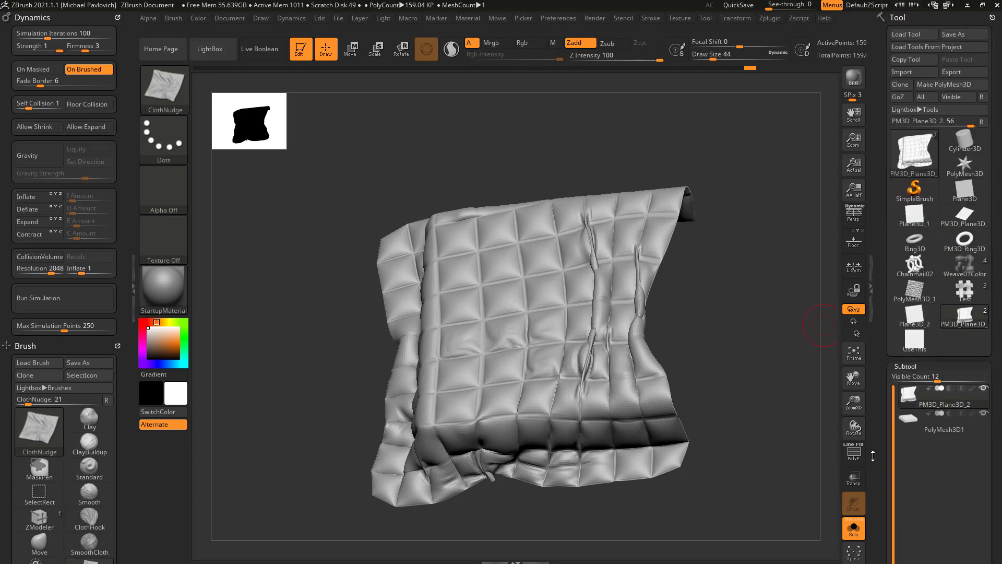
Leave Edit mode and clear the quilted cloth model from the canvas.
alt+drag(778, 367, 759, 376)
key(s)
click(760, 376)
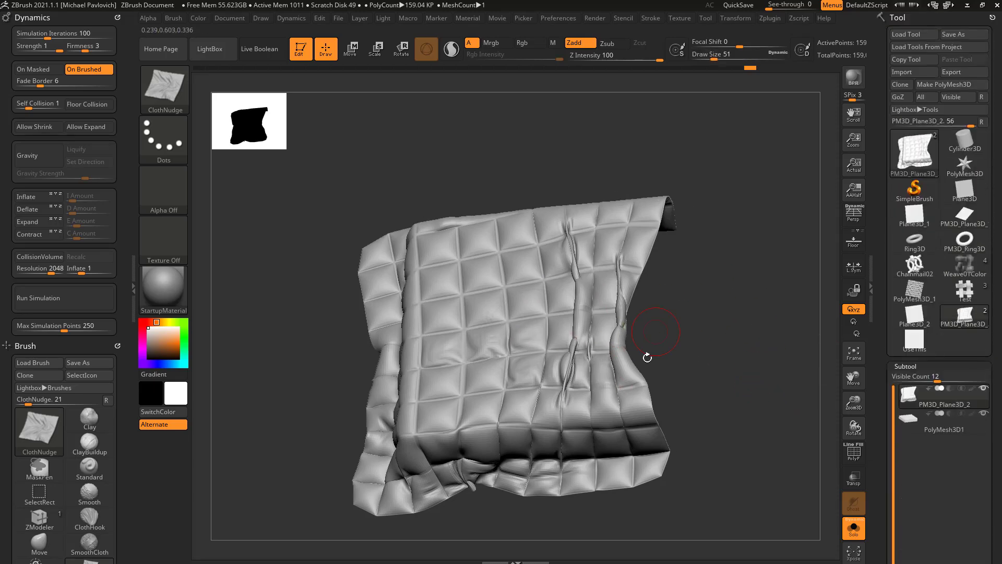
click(299, 48)
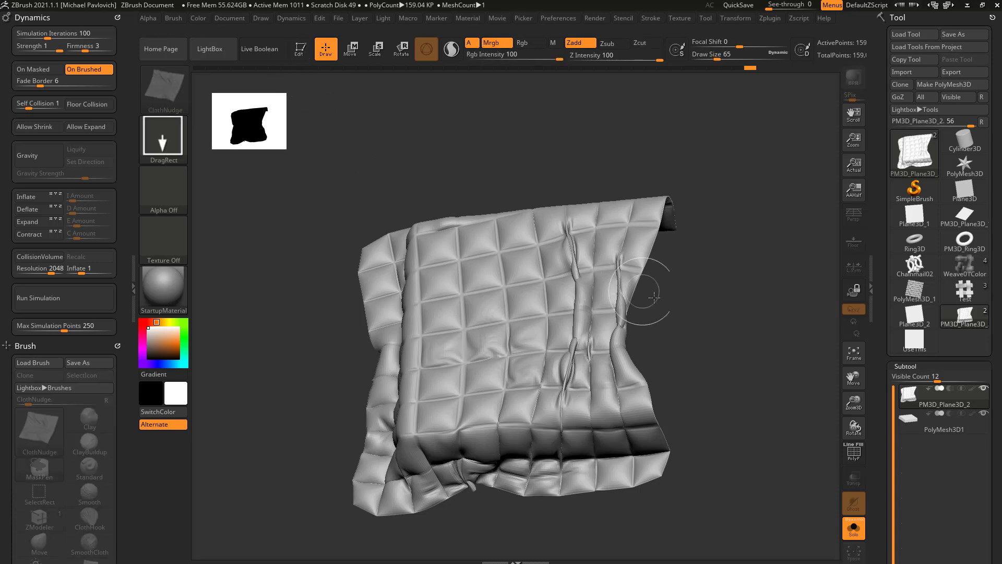
key(ctrl+n)
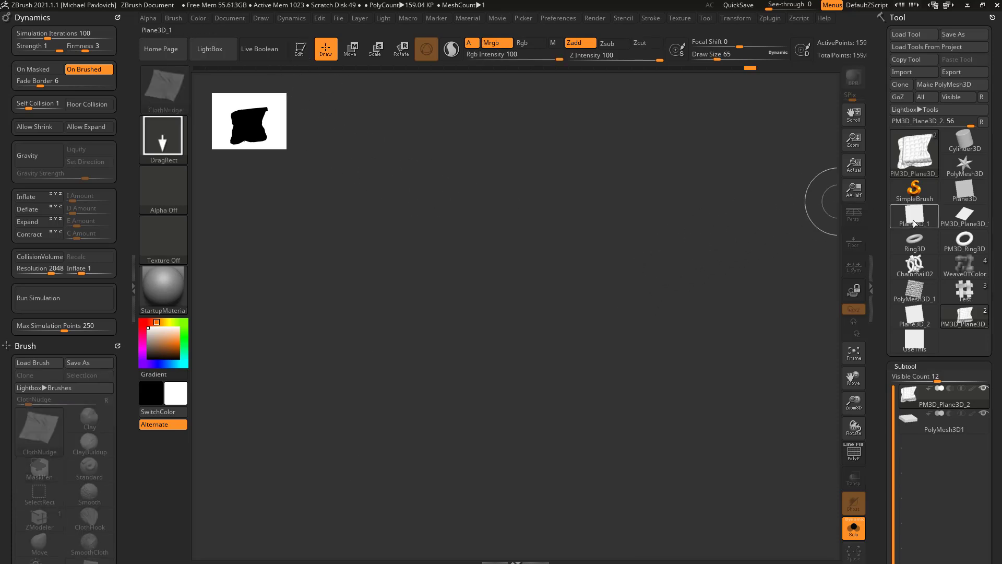
Draw a new Plane3D on the canvas, enter Edit mode and convert it to a PolyMesh3D.
click(943, 200)
mouse_move(433, 313)
mouse_down()
mouse_move(486, 417)
mouse_move(477, 402)
mouse_up()
click(304, 49)
mouse_move(542, 184)
mouse_down()
mouse_move(738, 259)
mouse_move(700, 276)
mouse_move(684, 269)
mouse_move(731, 239)
mouse_up()
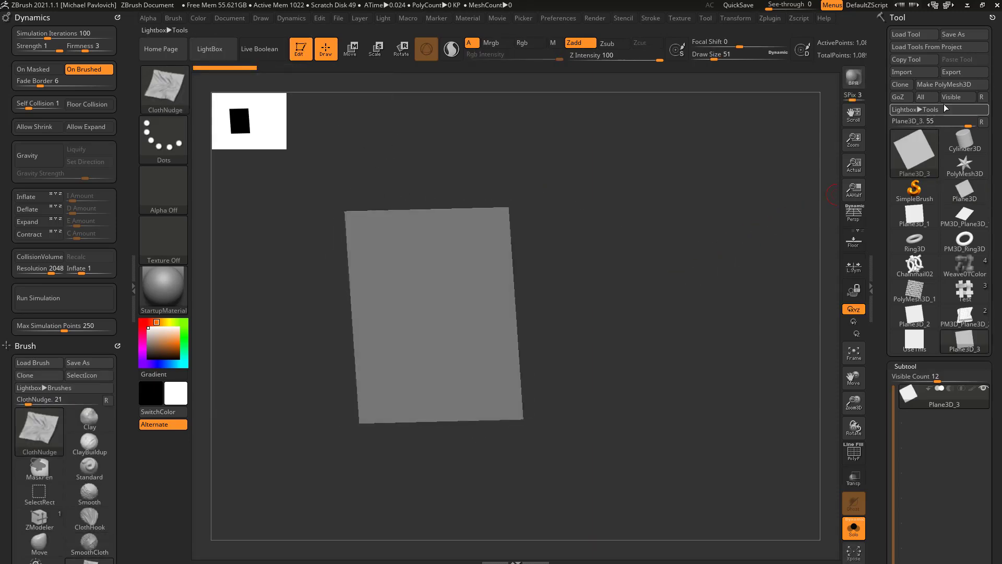
click(926, 85)
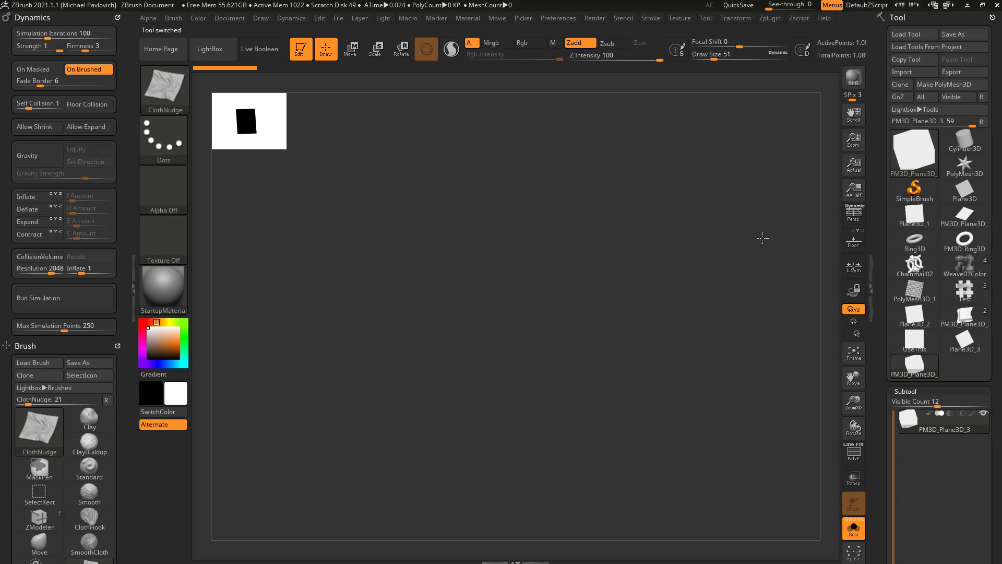
Show the polyframe on the plane and give it the SketchShaded2 material.
drag(763, 238, 772, 308)
click(854, 452)
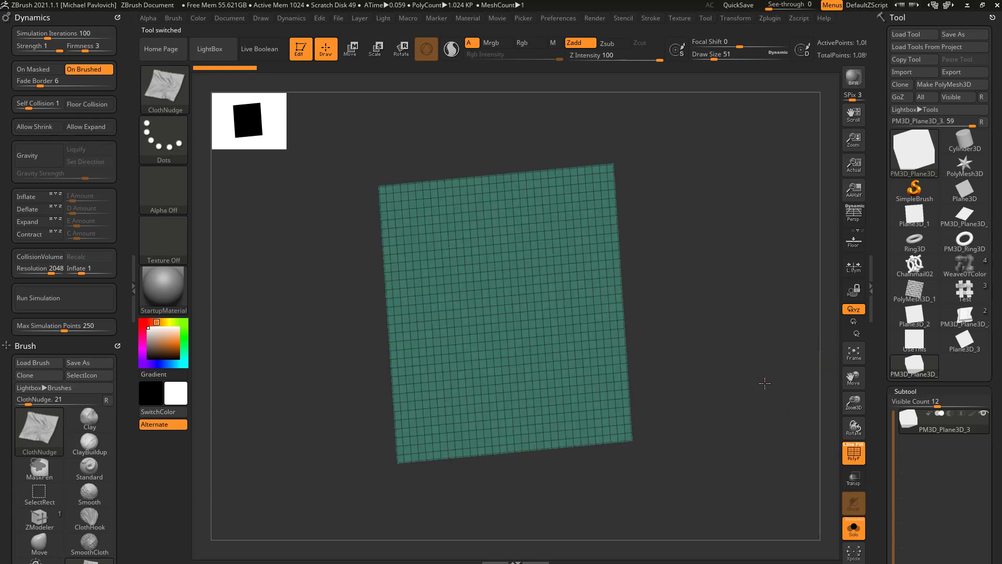
drag(764, 383, 679, 369)
click(164, 287)
click(829, 370)
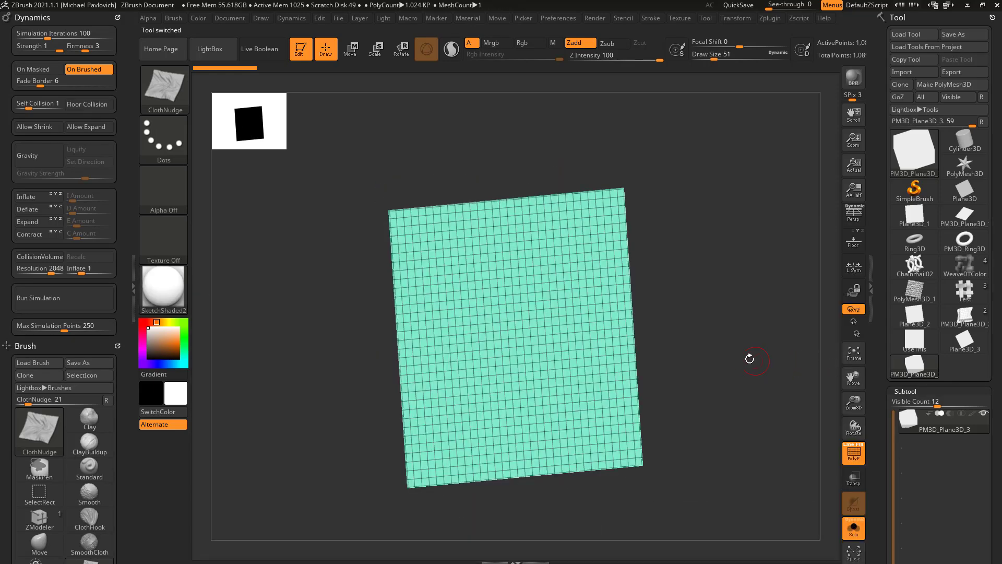
mouse_move(748, 358)
mouse_down()
mouse_move(767, 346)
mouse_move(748, 359)
mouse_up()
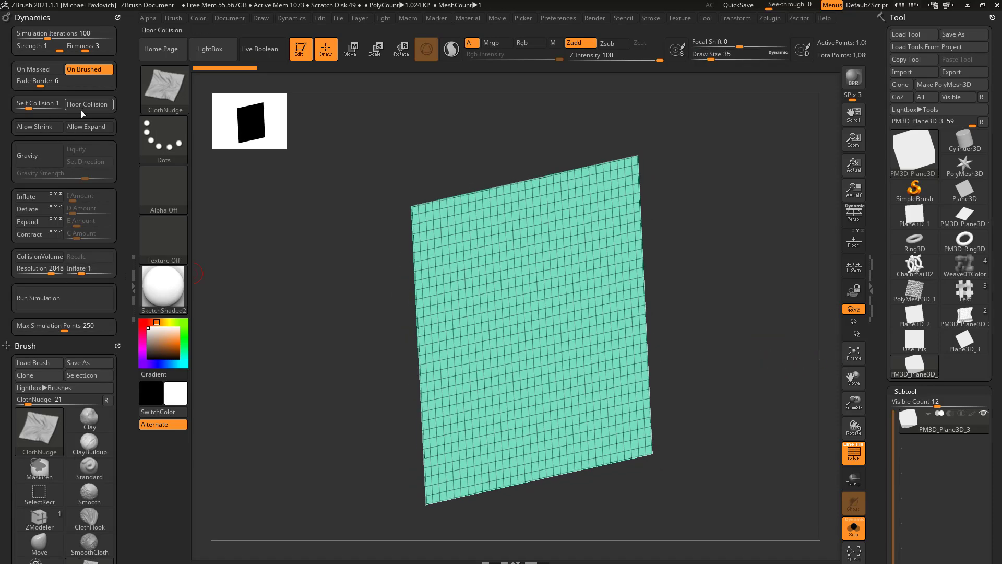
Show the floor grid and enable Inflate in the Dynamics settings.
click(853, 239)
drag(777, 303, 682, 280)
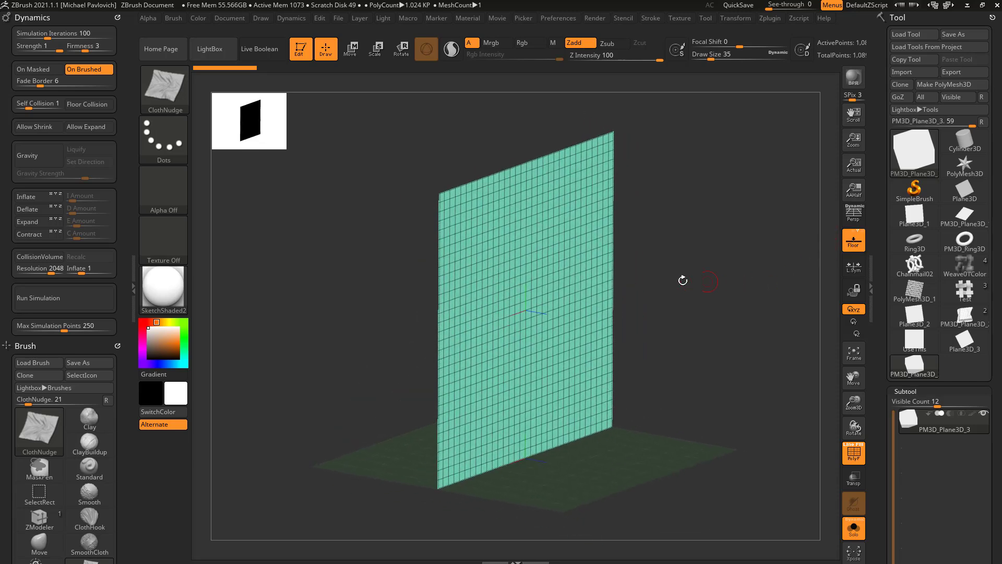
click(43, 201)
drag(746, 238, 623, 269)
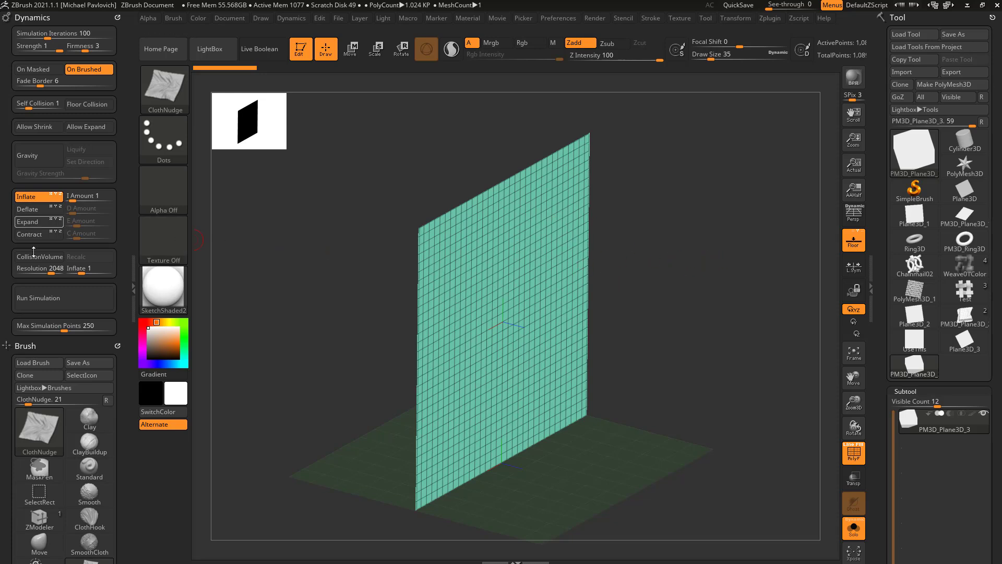
Try running the inflate simulation on the single-sided plane, then undo it.
click(56, 299)
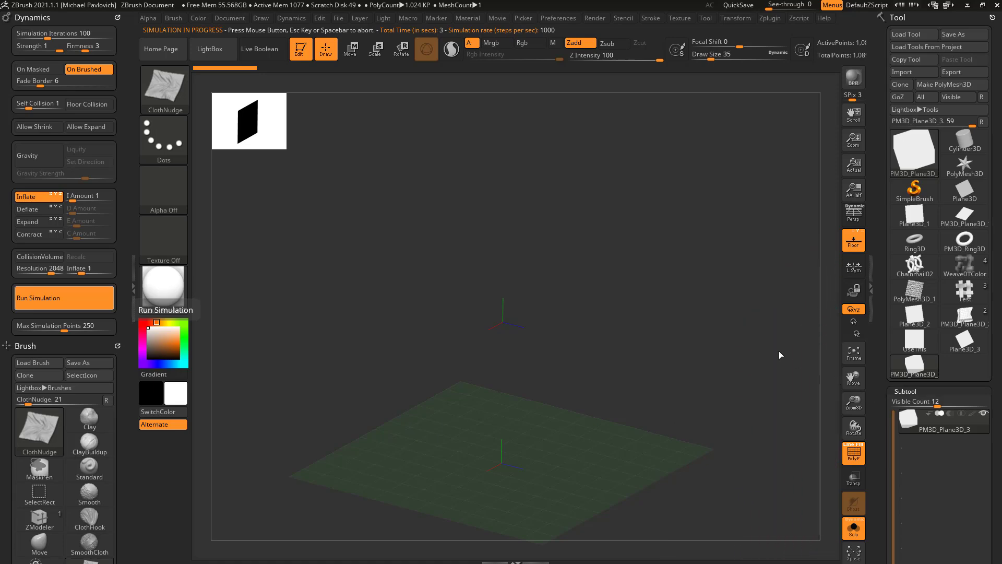
key(ctrl+z)
shift+drag(646, 303, 688, 243)
drag(631, 268, 540, 251)
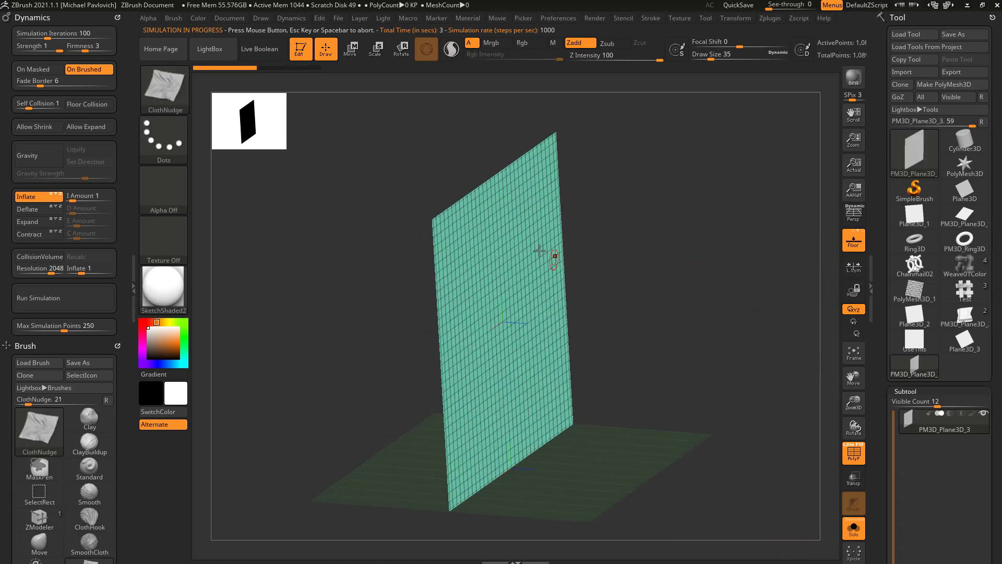
Turn on Dynamic Subdiv for the plane with SmoothSubdiv 0 and a thickness of about 0.01.
mouse_move(730, 307)
mouse_down()
mouse_move(715, 317)
mouse_move(749, 318)
mouse_move(739, 317)
mouse_up()
scroll(897, 292, down, 10)
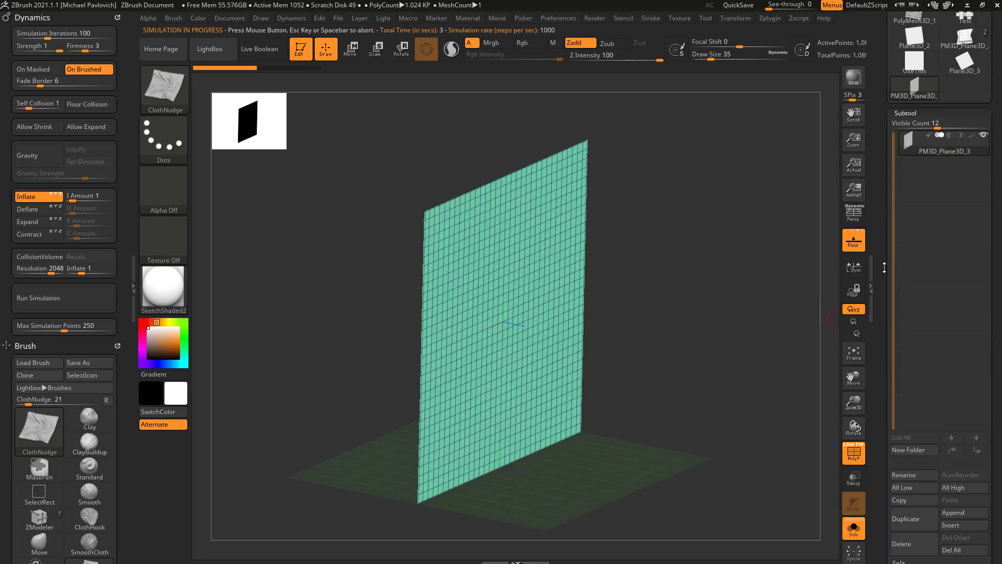
click(906, 299)
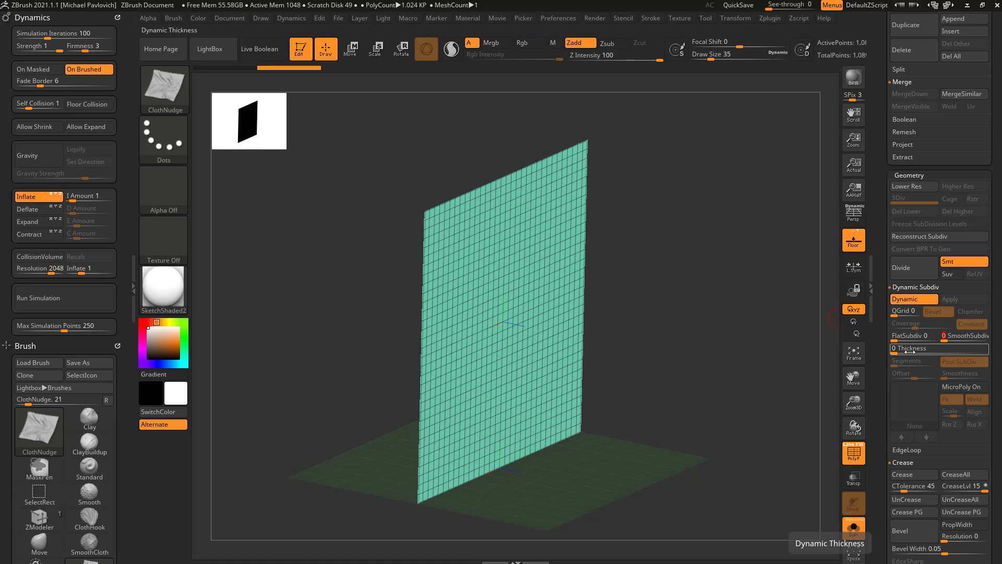
drag(911, 349, 923, 352)
Try running the inflate simulation on the plane while its dynamic thickness is unapplied, then undo it.
click(93, 295)
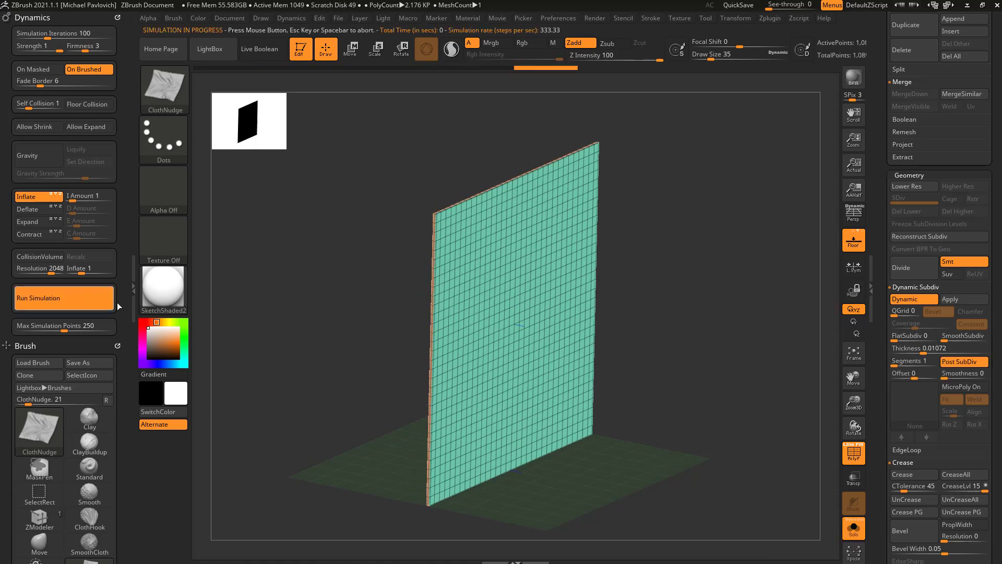
drag(765, 309, 631, 279)
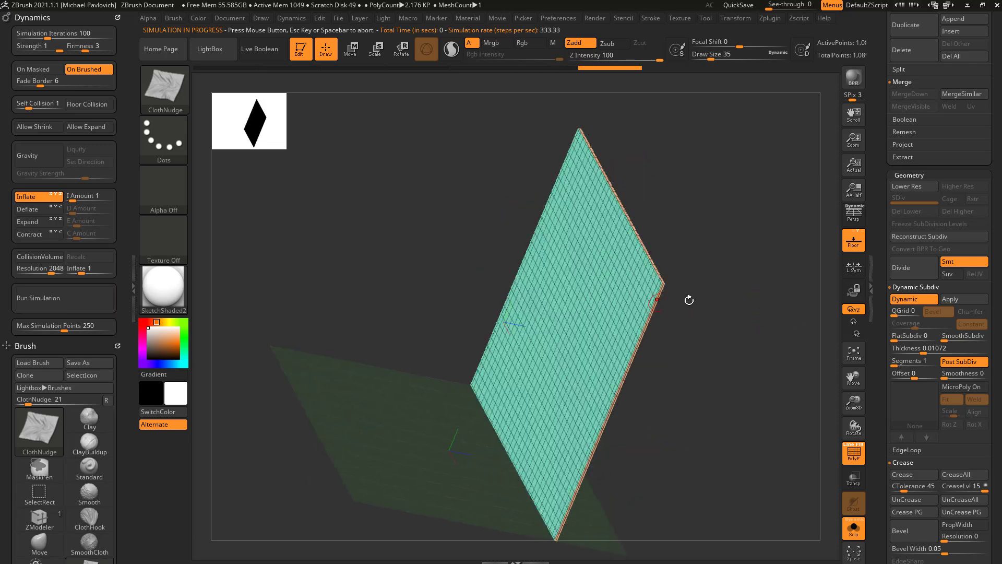
key(ctrl+z)
Apply the Dynamic Subdiv thickness to turn the plane into a thin solid mesh.
drag(763, 310, 731, 299)
click(951, 302)
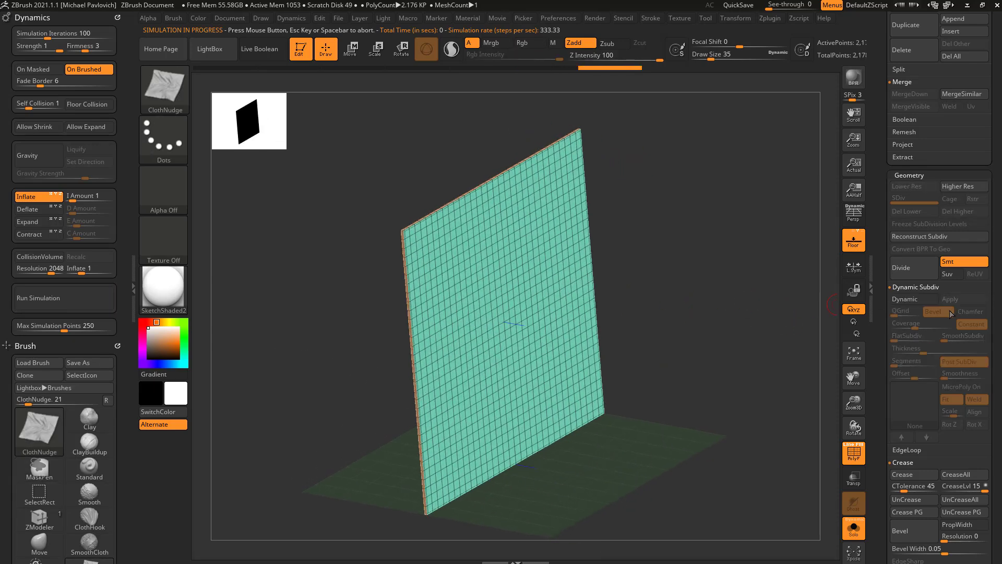
drag(824, 308, 674, 280)
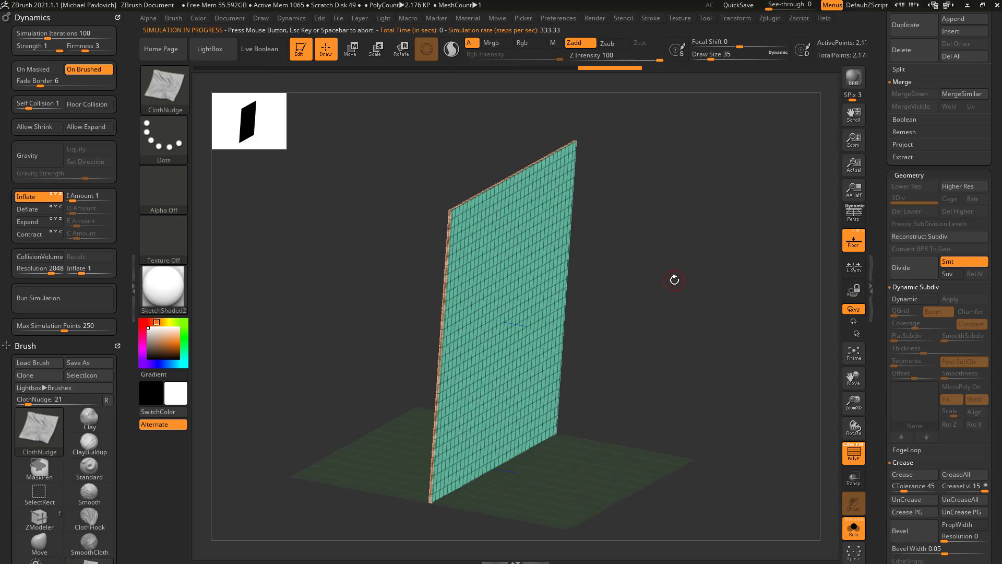
Run the cloth simulation with Inflate to puff the thin mesh into a pillow.
click(55, 296)
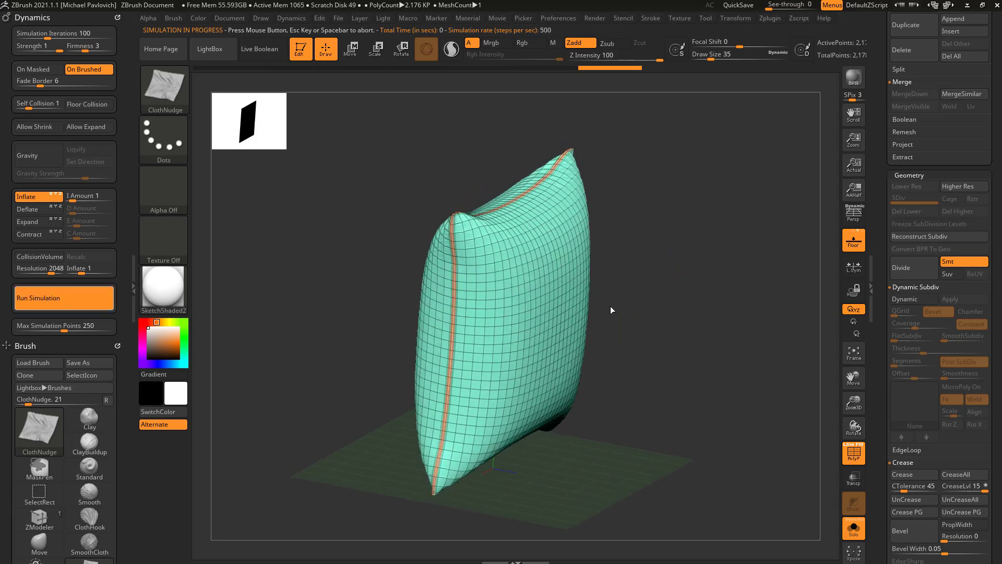
mouse_move(746, 291)
mouse_down()
mouse_move(694, 293)
mouse_move(728, 295)
mouse_up()
click(96, 296)
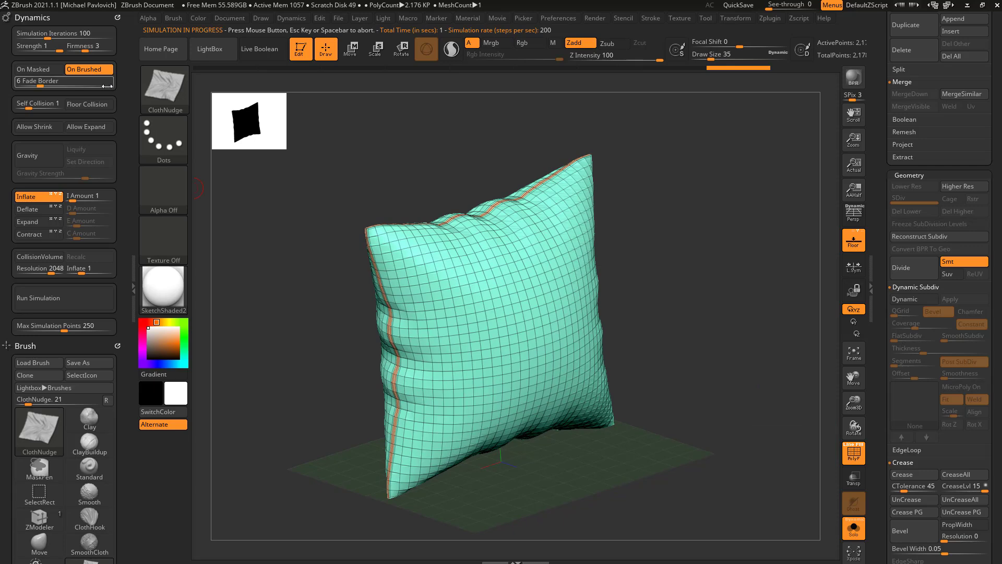
Enable Floor Collision for the simulation and select the TransposeCloth brush.
click(96, 106)
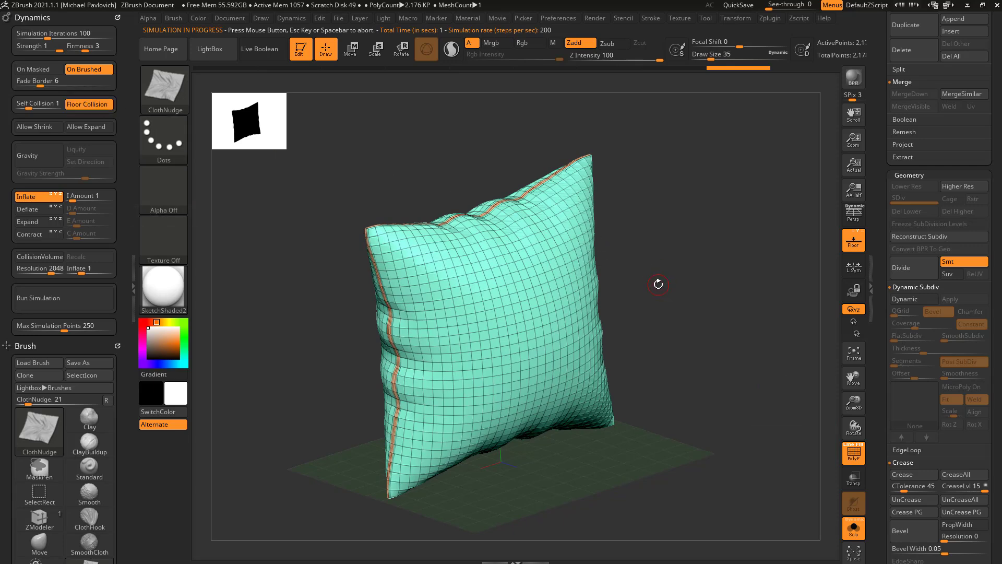
key(b)
key(t)
key(c)
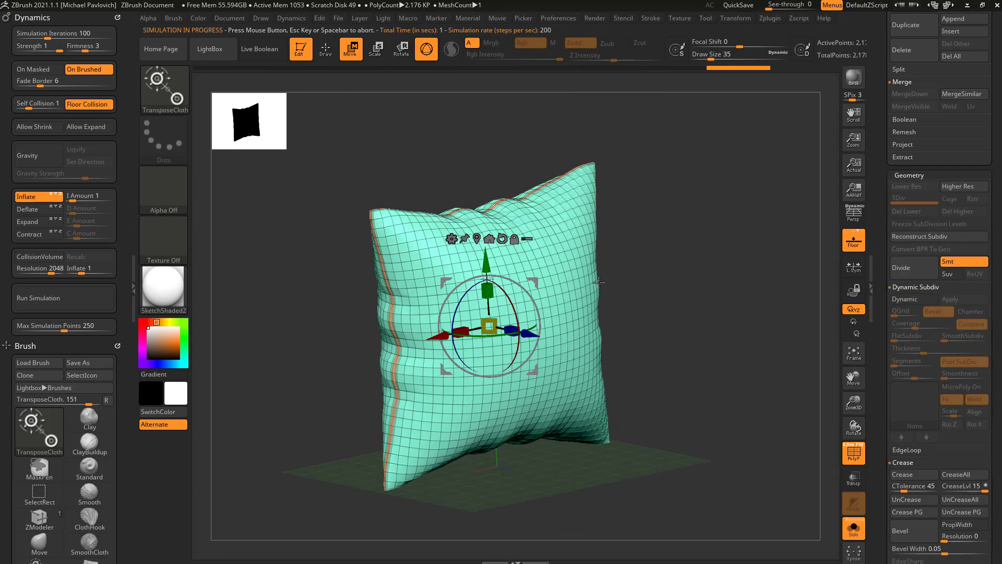
Try pushing the pillow down into the floor with TransposeCloth.
drag(487, 262, 494, 339)
drag(694, 307, 655, 301)
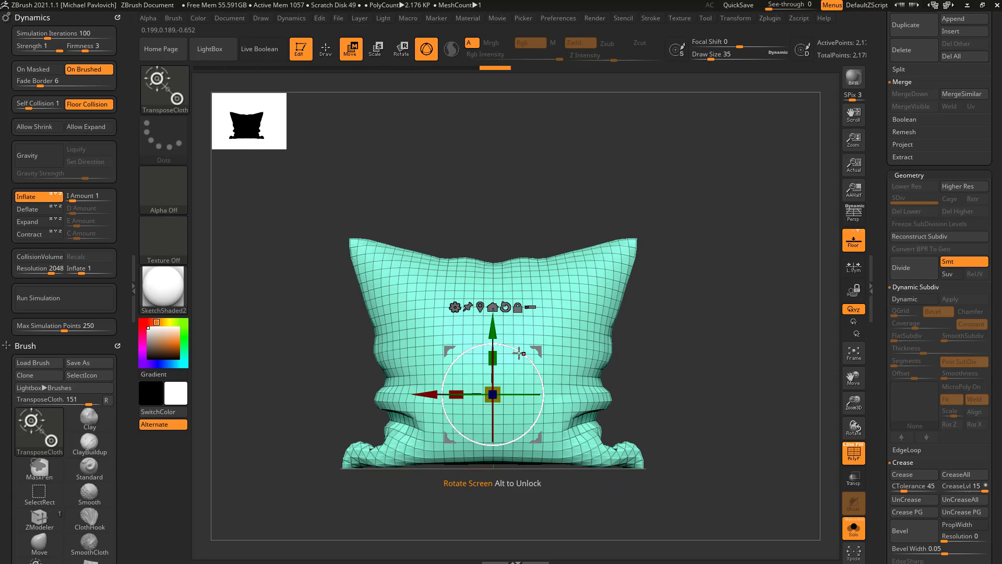
mouse_move(519, 353)
mouse_down()
mouse_move(501, 436)
mouse_move(493, 426)
mouse_move(519, 370)
mouse_up()
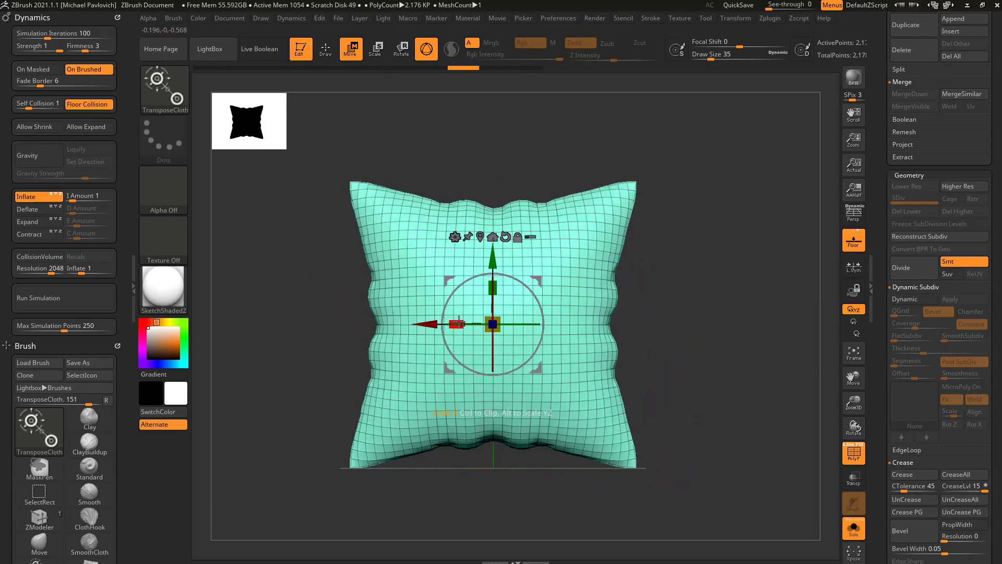
Try cloth-scaling the pillow along its width and then its height, undoing each scale.
drag(459, 323, 481, 323)
key(ctrl+z)
drag(627, 292, 665, 294)
drag(493, 291, 493, 312)
key(ctrl+z)
Push the pillow down against the floor so its lower edge bunches into folds, undoing the extra push.
drag(617, 279, 635, 279)
drag(499, 266, 506, 295)
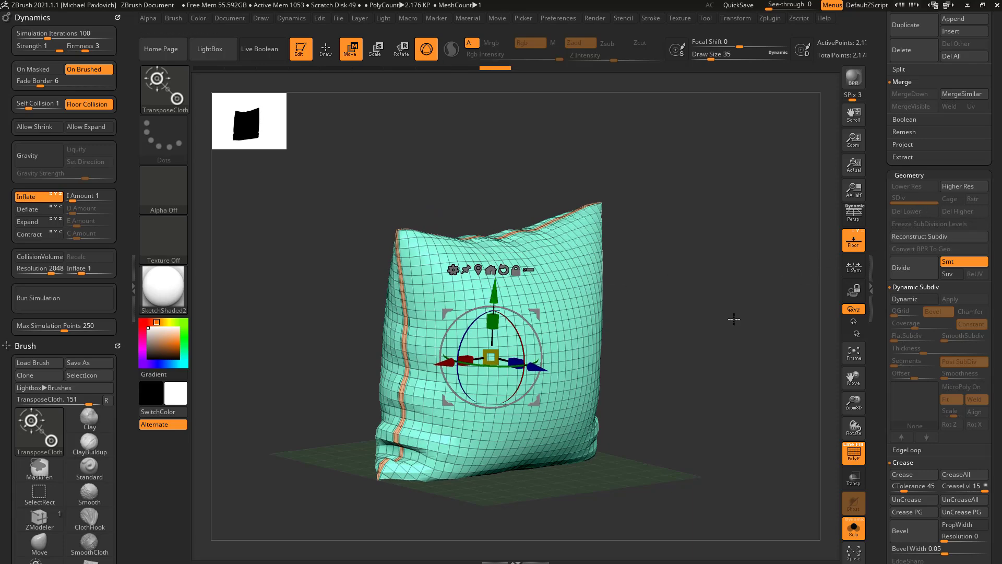
click(852, 454)
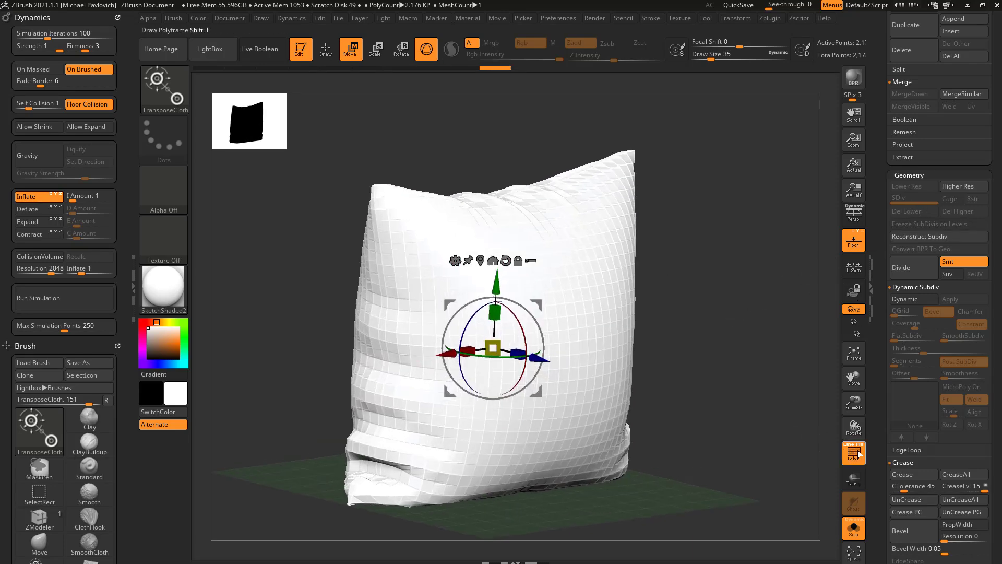
click(852, 454)
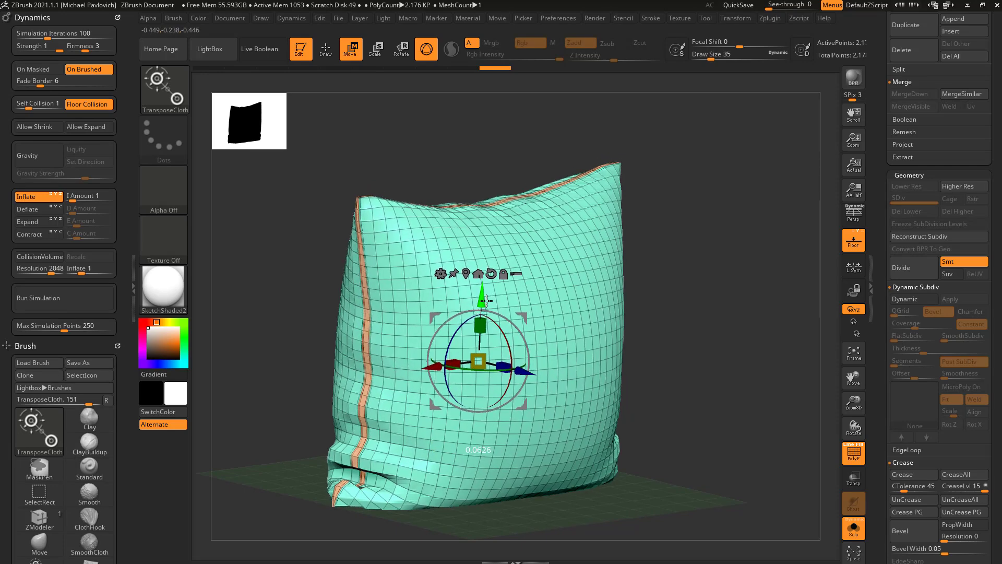
drag(488, 288, 484, 315)
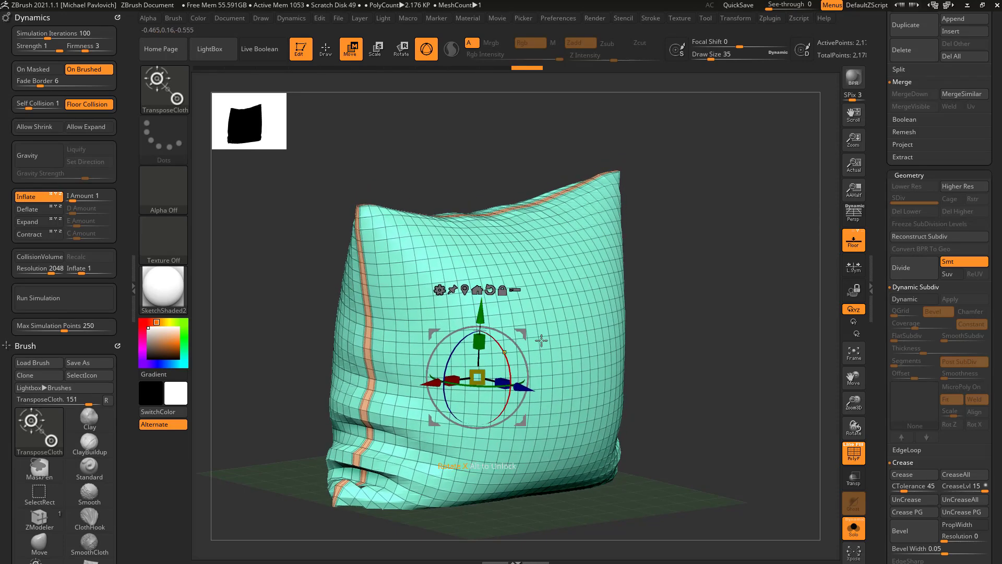
key(ctrl+z)
Turn on Dynamic Subdiv for the pillow with Thickness 0 and SmoothSubdiv 1.
scroll(913, 324, down, 2)
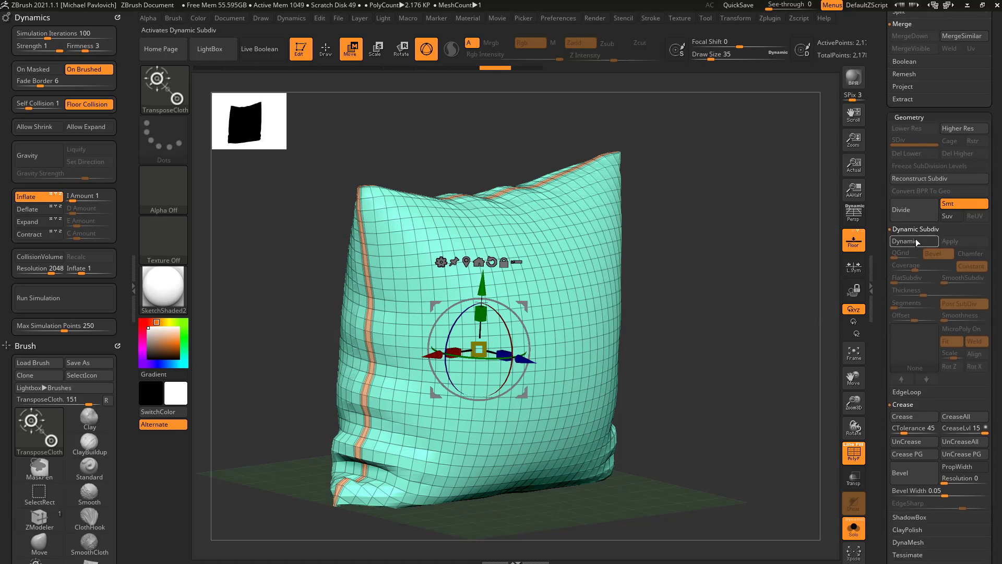
click(908, 241)
drag(920, 289, 883, 290)
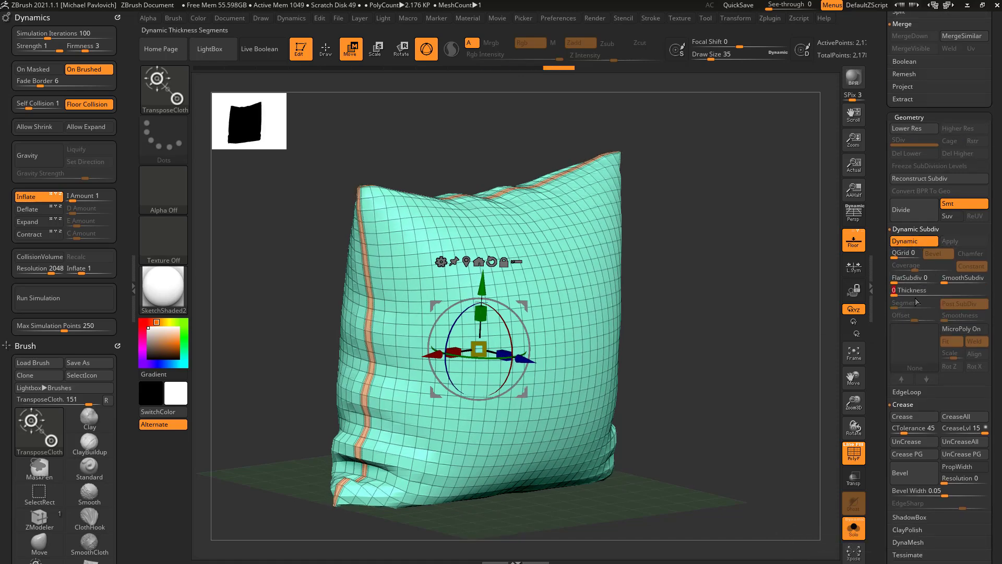
drag(951, 279, 955, 280)
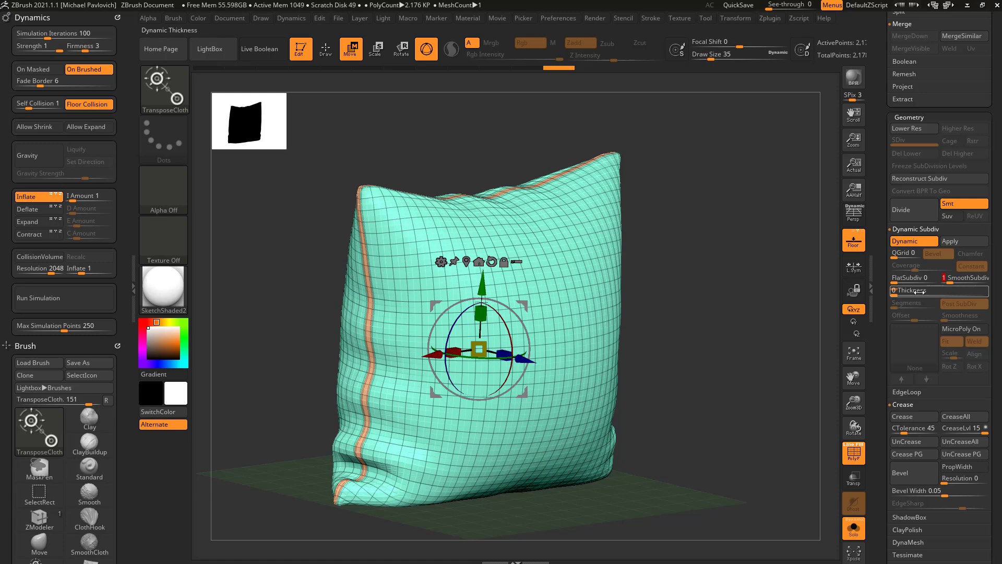
Hide the polyframe and switch the pillow to StartupMaterial.
click(853, 453)
click(166, 295)
click(225, 253)
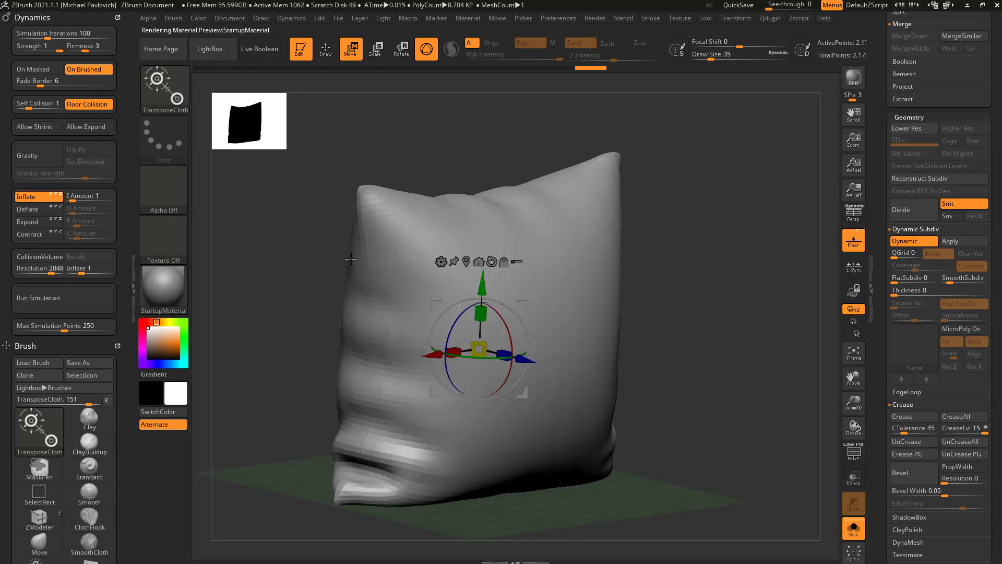
Raise SmoothSubdiv to 2 and test pushing the pillow into the floor before and after, undoing each push.
drag(492, 285, 491, 307)
key(ctrl+z)
drag(951, 279, 956, 279)
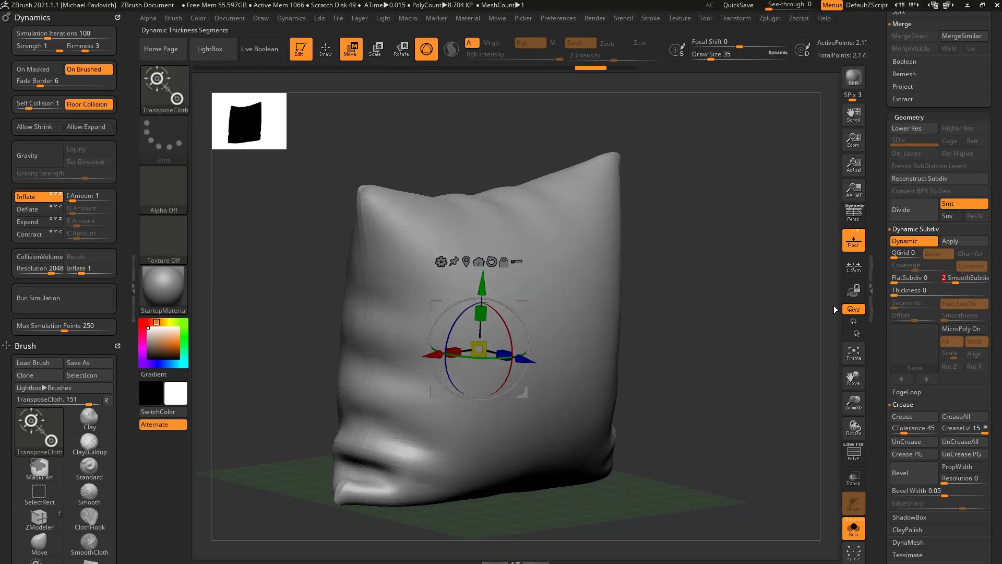
drag(483, 285, 480, 322)
key(ctrl+z)
Turn off Inflate and test pushing the uninflated pillow into the floor, undoing the push.
click(28, 198)
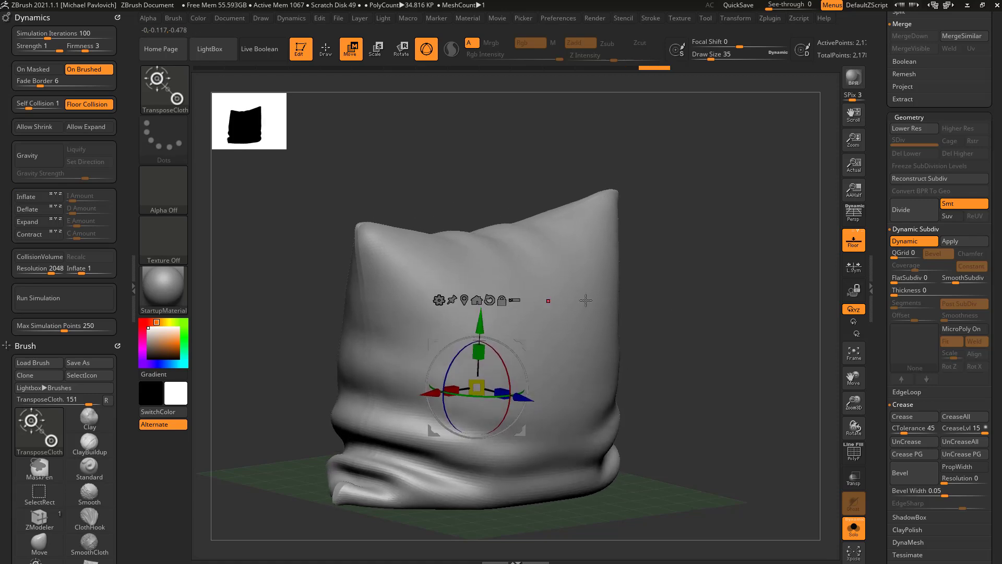
key(ctrl+z)
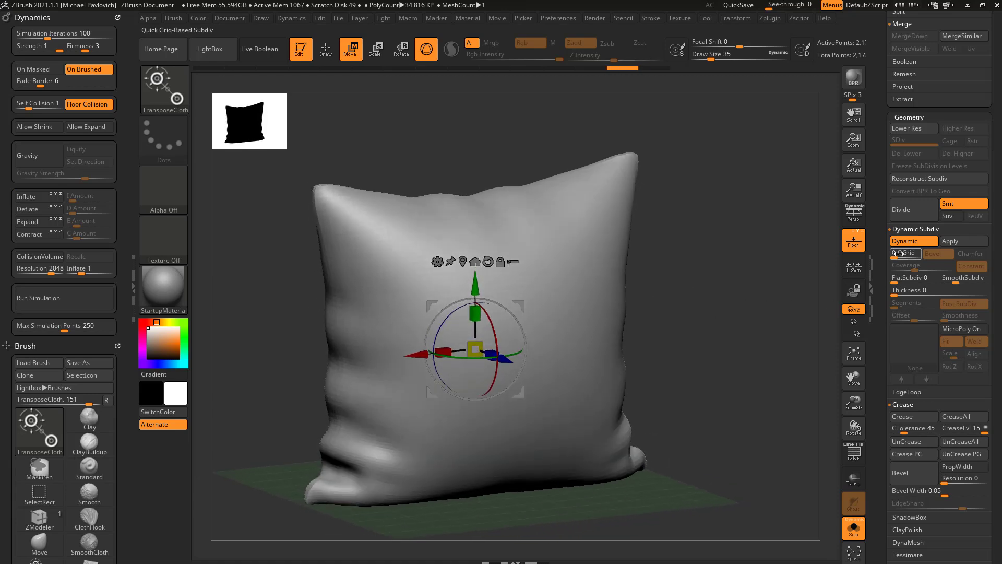
Turn off Dynamic Subdiv and test pushing the faceted pillow into the floor, undoing the push.
click(915, 243)
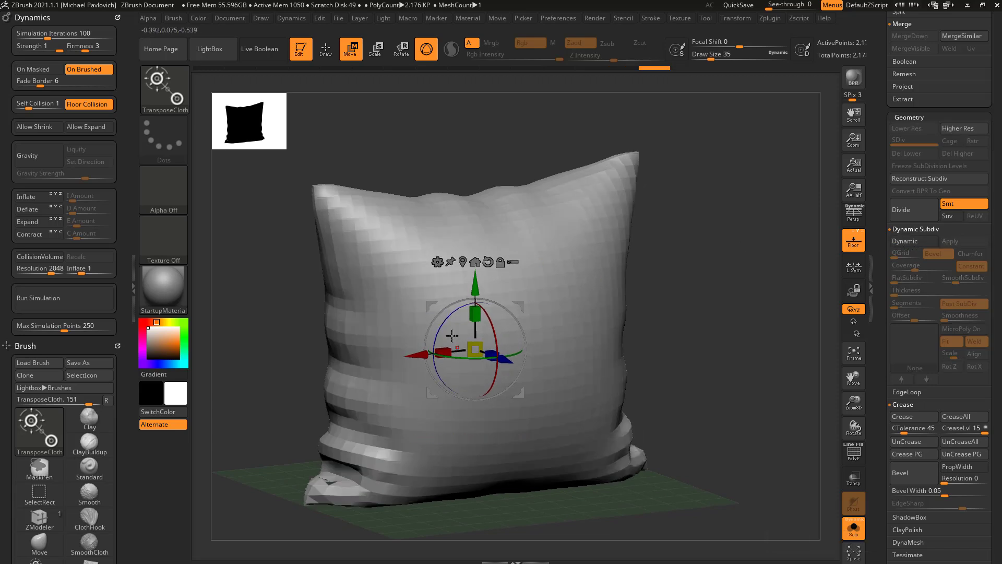
drag(480, 295, 480, 341)
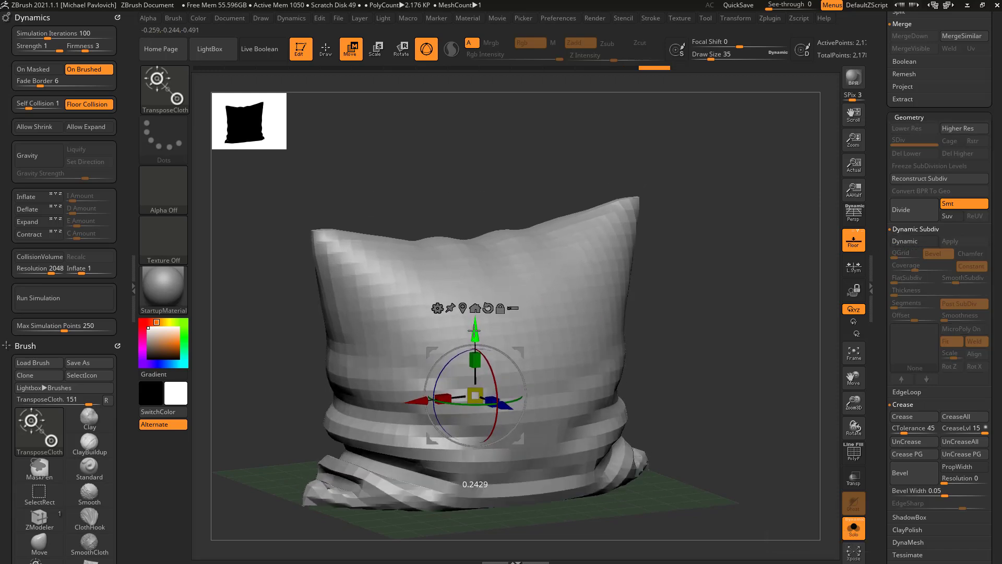
key(ctrl+z)
key(ctrl+z)
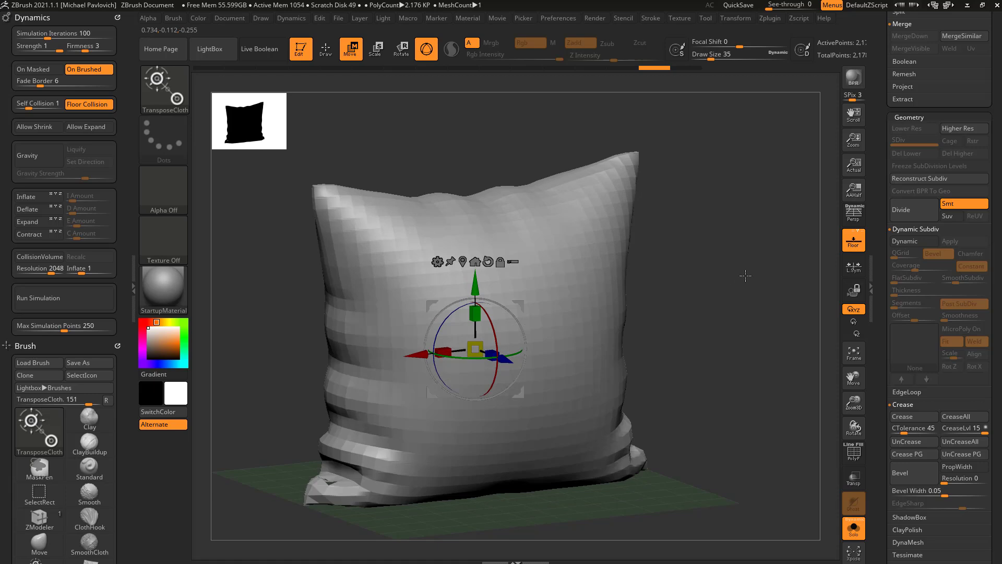
Divide the pillow to subdivision level 2 and compare it with level 1, returning to level 2.
key(ctrl+d)
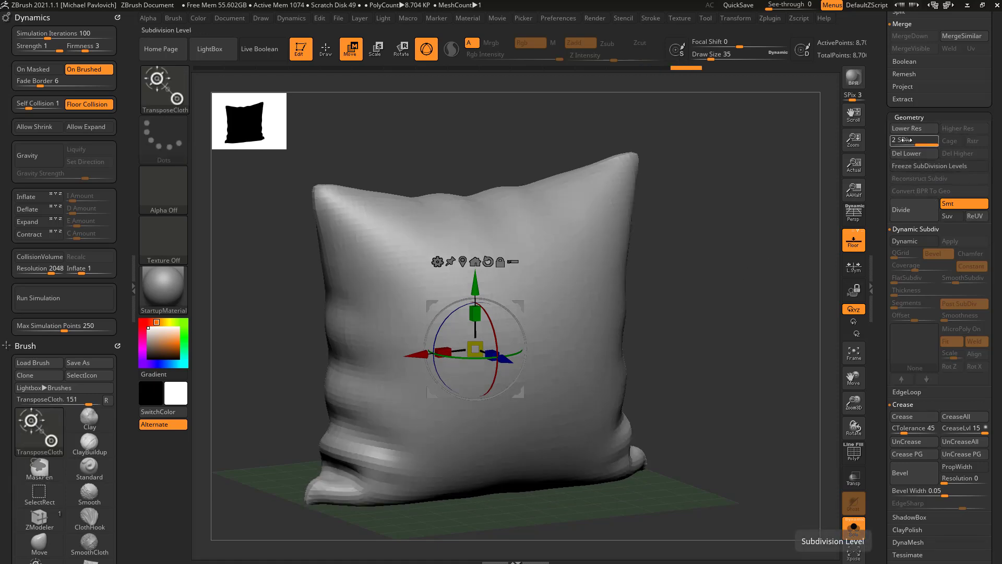
click(873, 60)
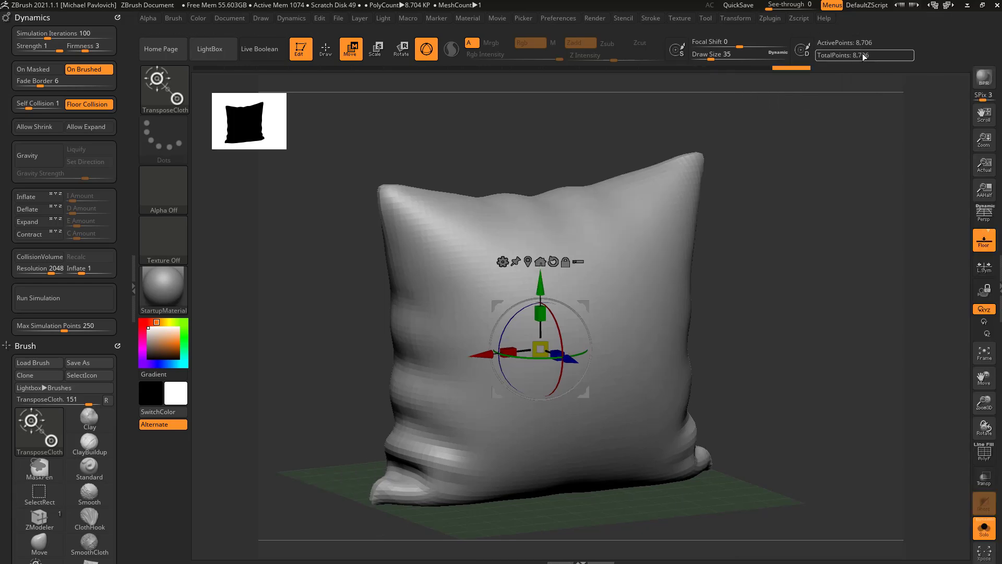
click(972, 143)
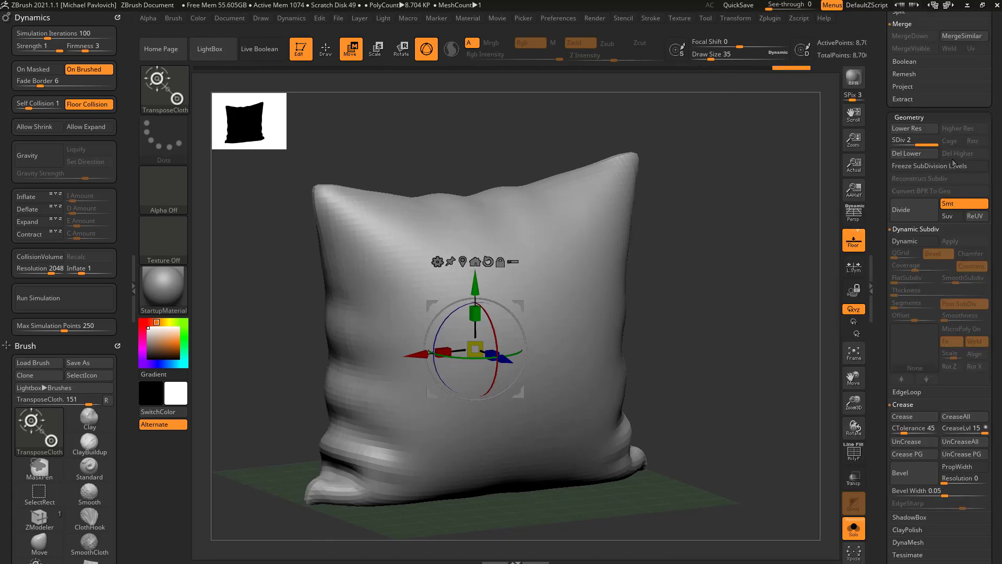
click(898, 139)
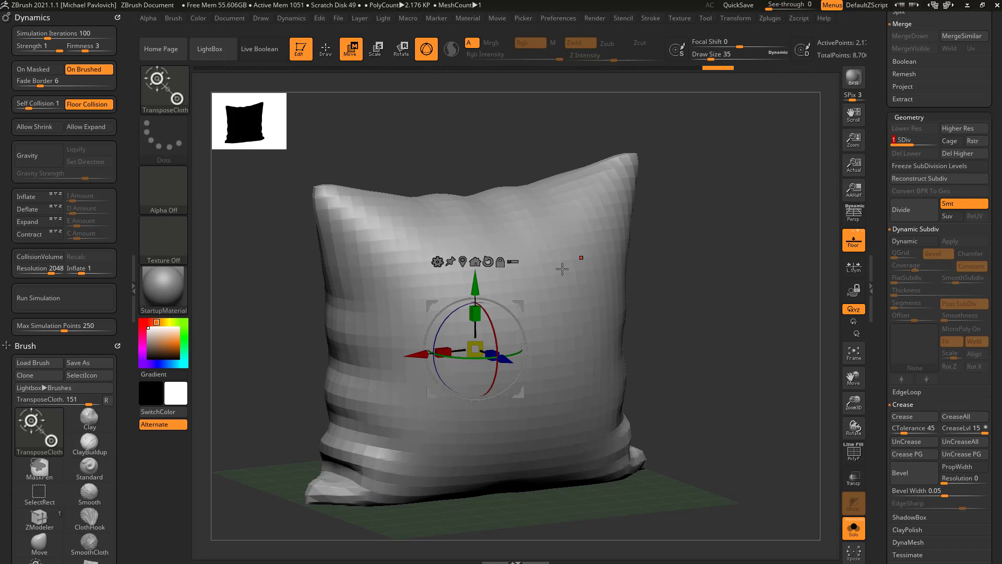
click(913, 139)
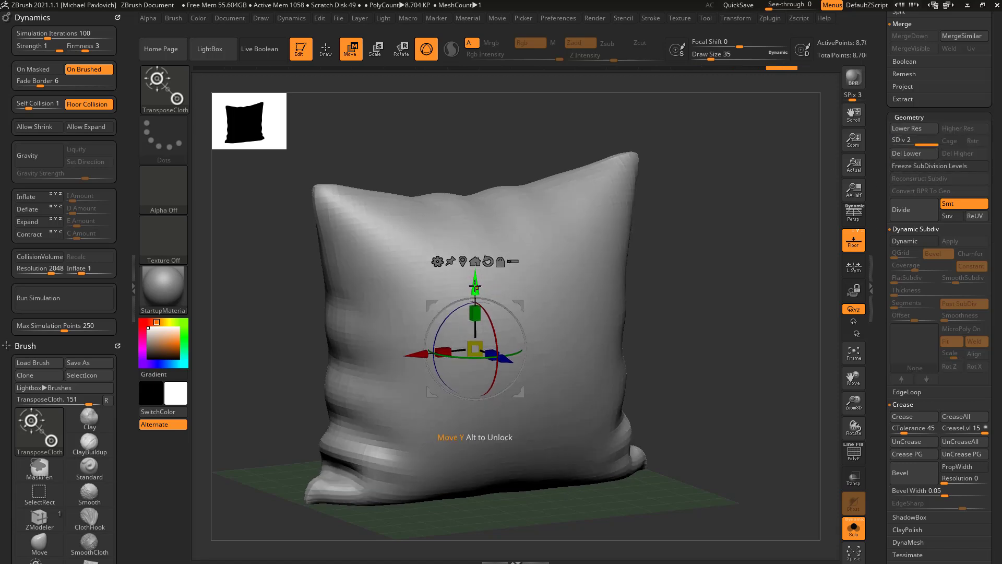
Test moving and rotating the pillow against the floor at subdivision level 2, undoing the transformations.
drag(475, 286, 434, 335)
key(ctrl+z)
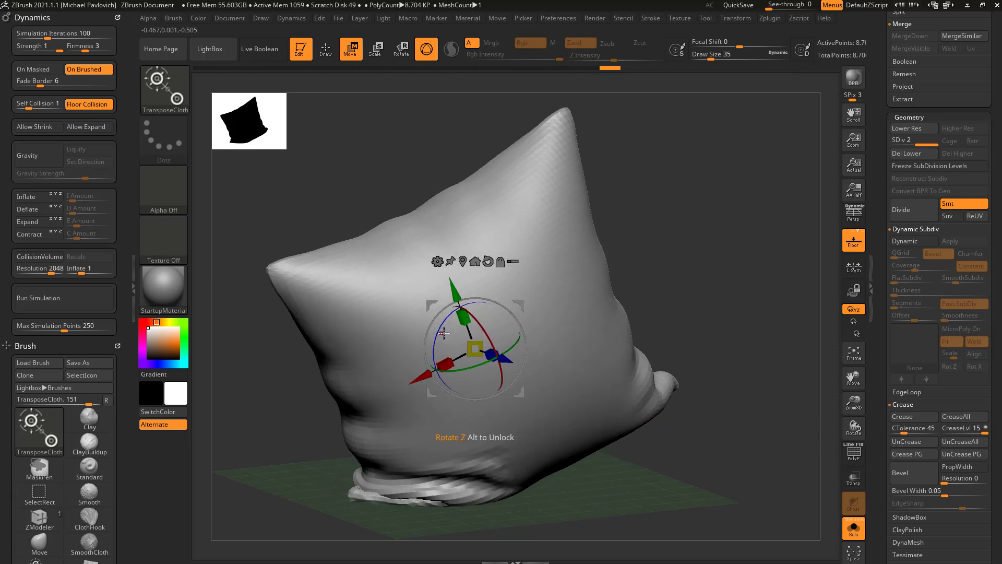
key(ctrl+z)
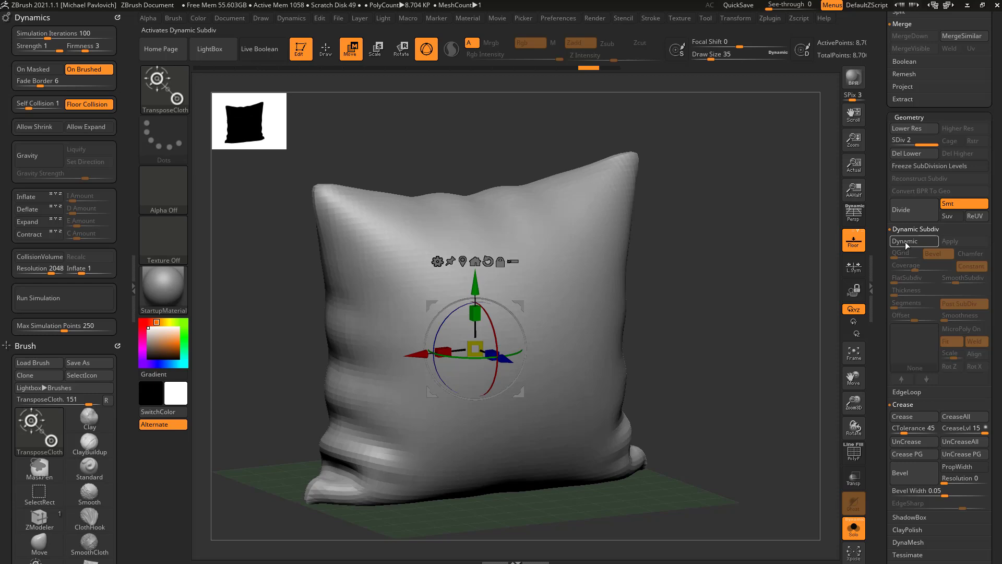
Turn on Dynamic Subdiv over the divided pillow and test pushing it into the floor, undoing the push.
click(906, 240)
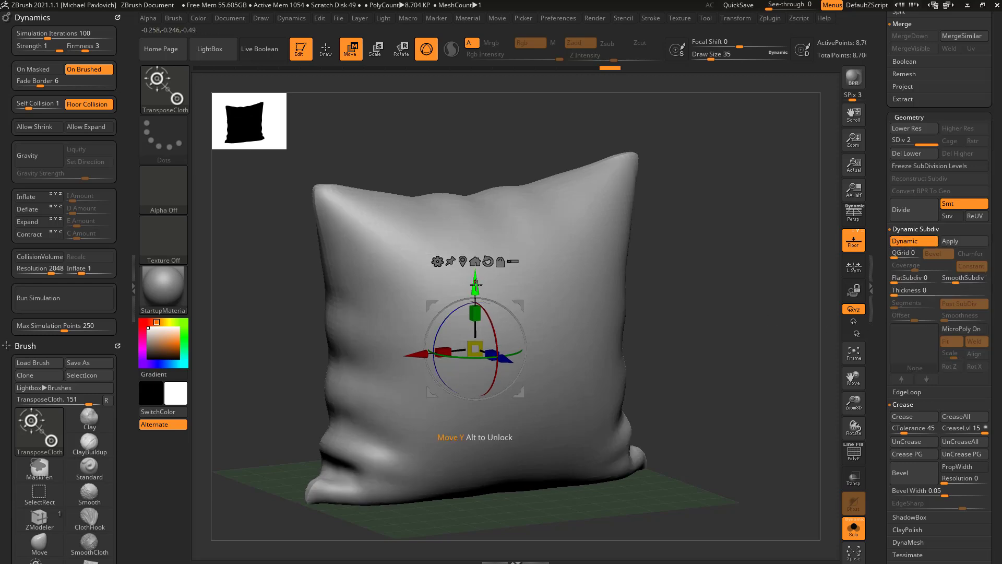
drag(475, 283, 481, 331)
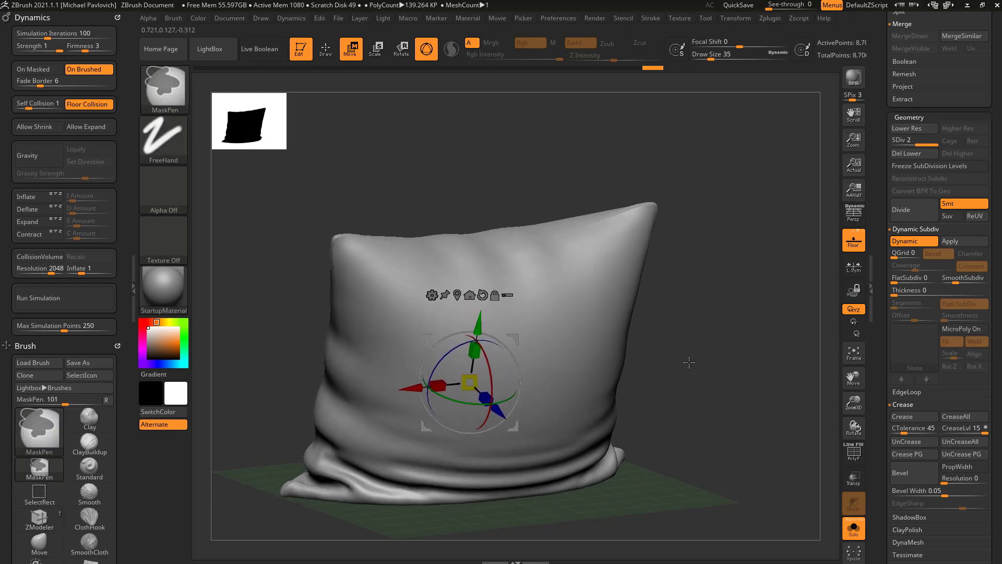
key(ctrl+z)
key(ctrl+z)
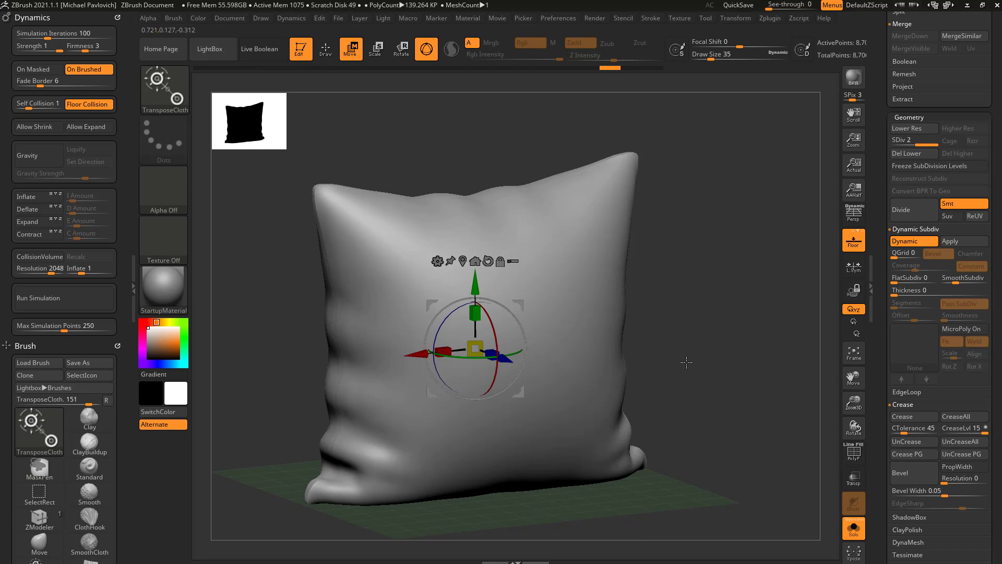
Divide the pillow to subdivision level 3 and test rotating it against the floor, undoing the rotation.
key(ctrl)
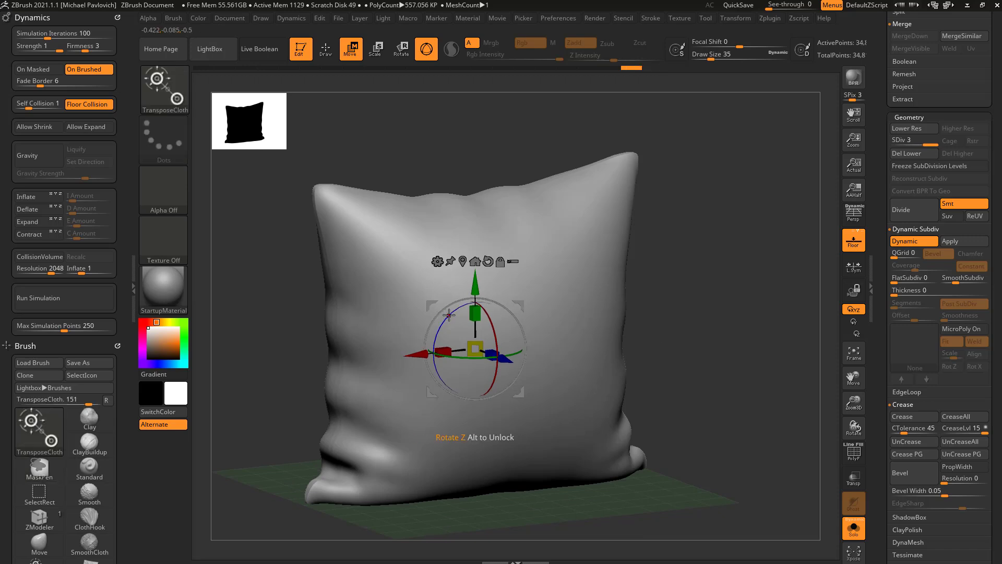
drag(448, 314, 441, 329)
key(ctrl+z)
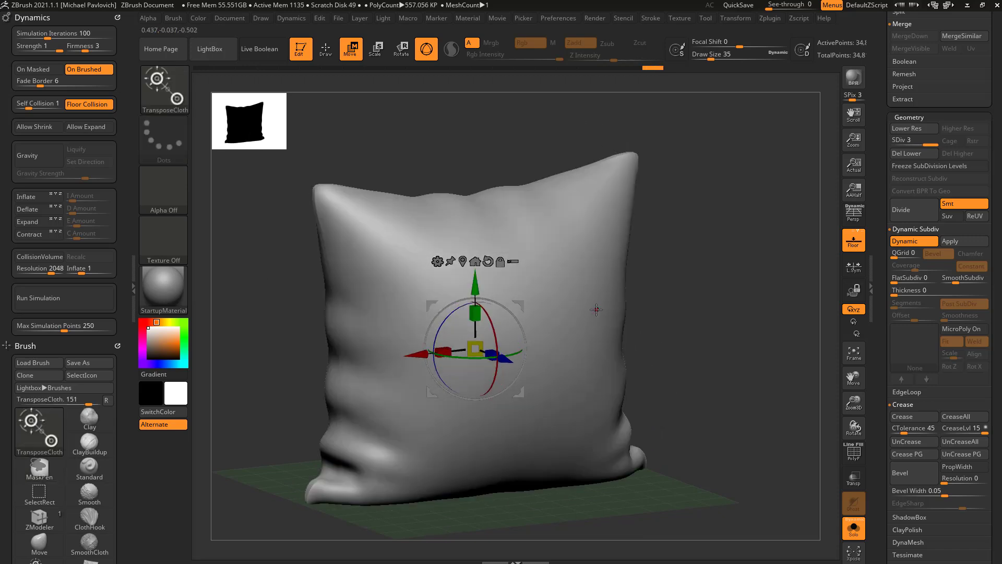
Select the ClothPinchTrails brush at Draw Size 59 and sculpt a vertical pinched fold down the left half of the pillow's front.
key(q)
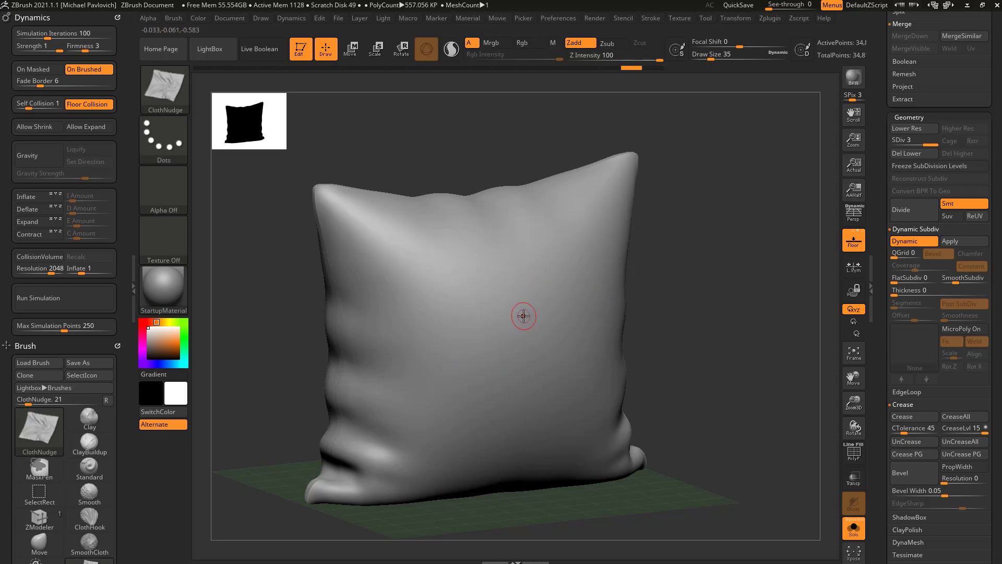
key(b)
key(c)
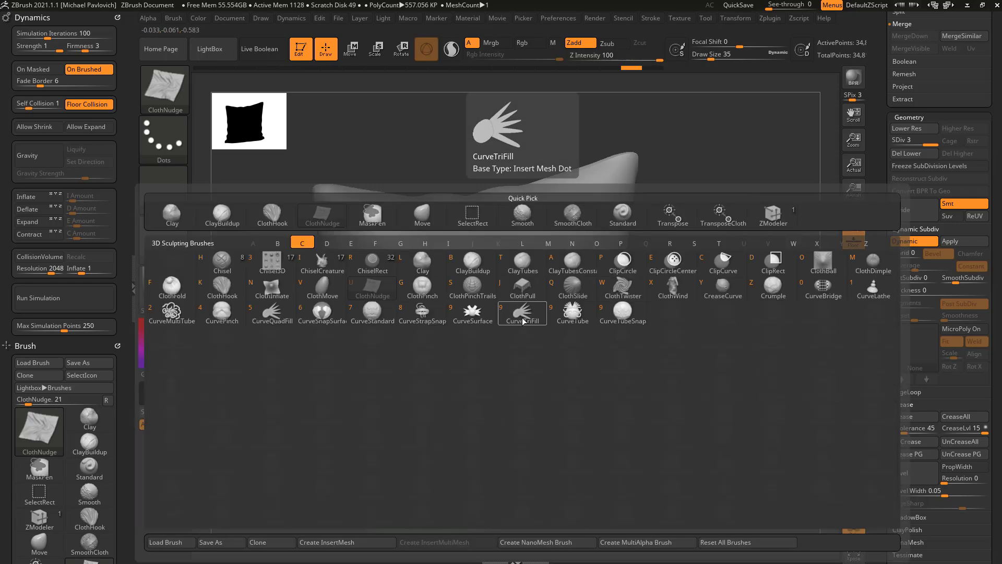
click(483, 284)
key(s)
drag(417, 295, 422, 294)
mouse_move(419, 244)
mouse_down()
mouse_move(430, 348)
mouse_move(409, 439)
mouse_up()
drag(718, 329, 665, 332)
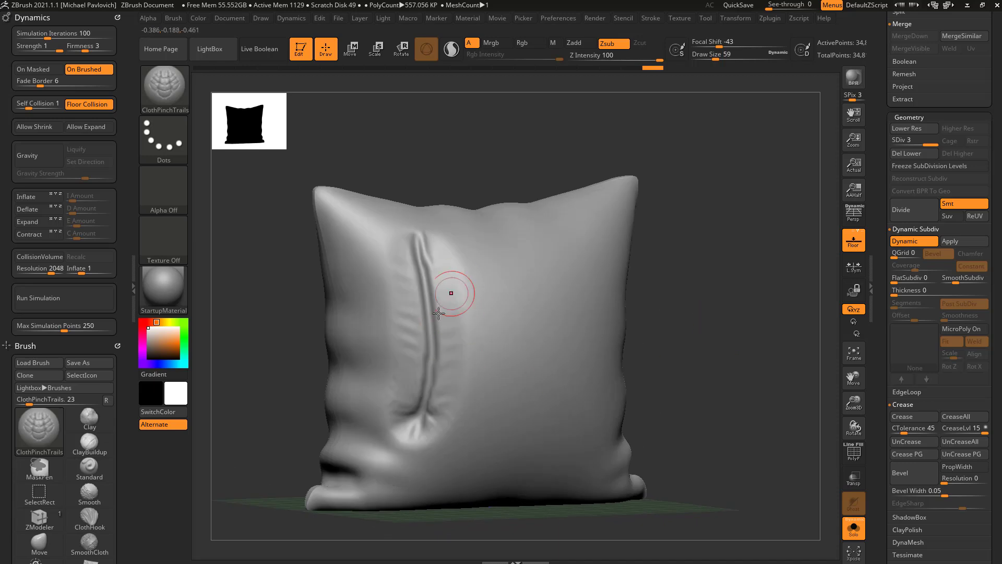
Divide the pillow to subdivision level 4 and sculpt a second vertical pinched fold beside the first.
key(ctrl+d)
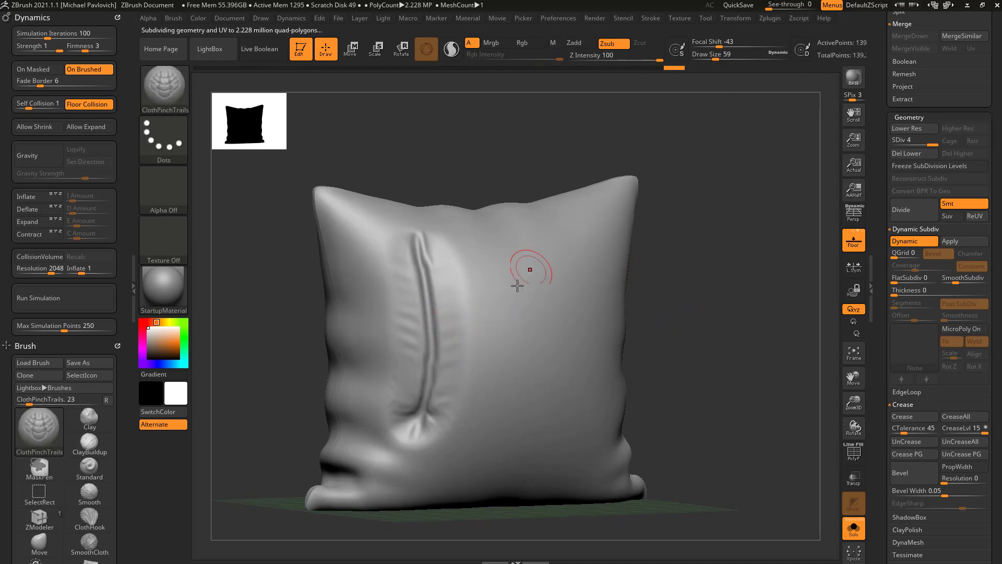
mouse_move(481, 291)
mouse_down()
mouse_move(487, 371)
mouse_move(467, 441)
mouse_up()
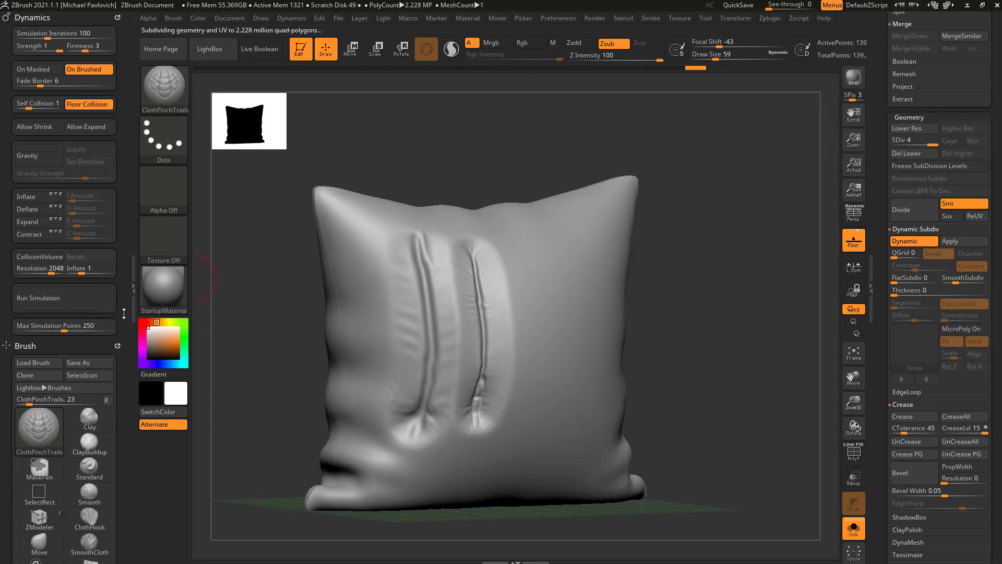
Try pinching a third fold at subdivision level 5 with Dynamic Subdiv on and off, undoing it and deleting that level.
key(ctrl)
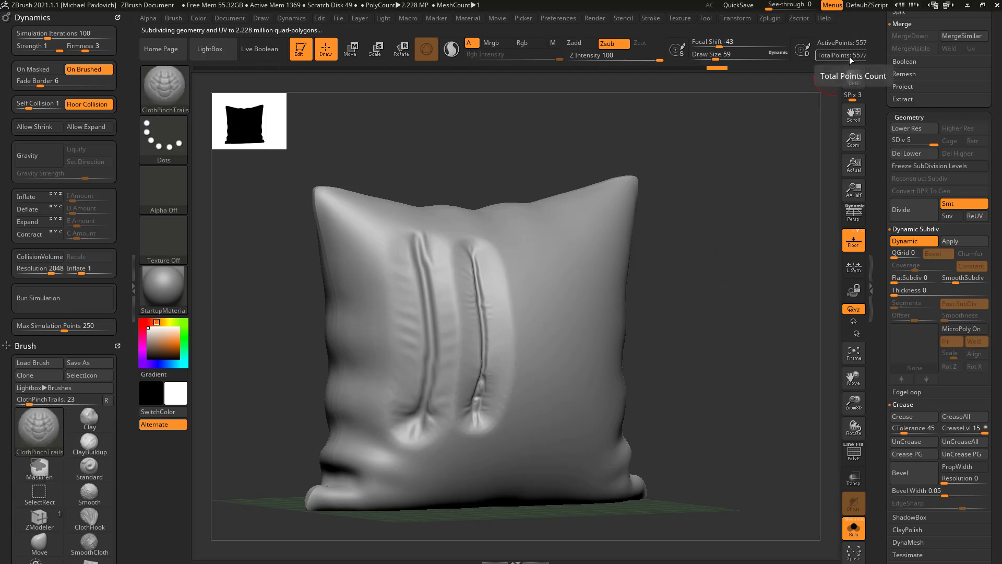
mouse_move(515, 249)
mouse_down()
mouse_move(519, 313)
mouse_move(533, 312)
mouse_up()
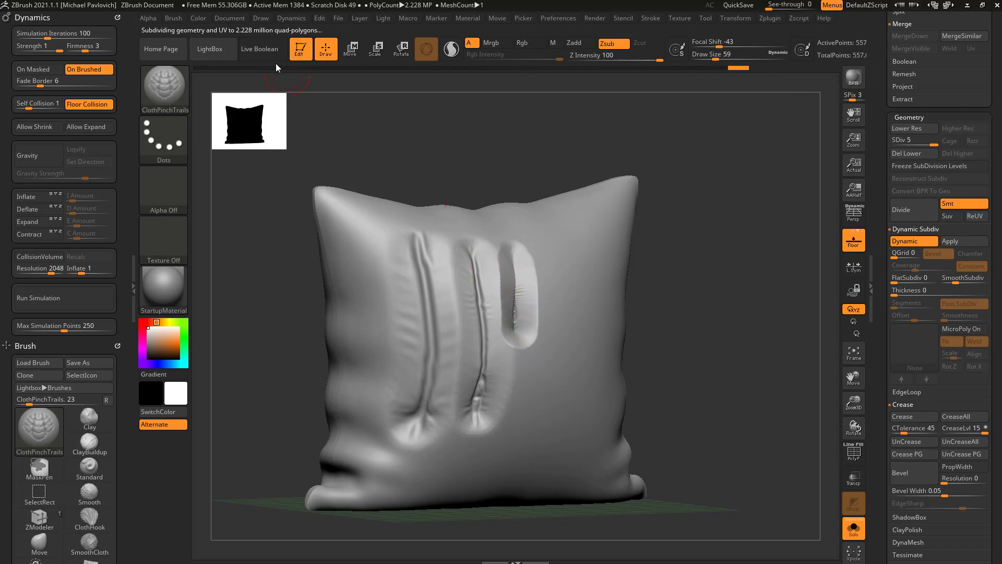
key(shift+d)
drag(519, 235, 540, 391)
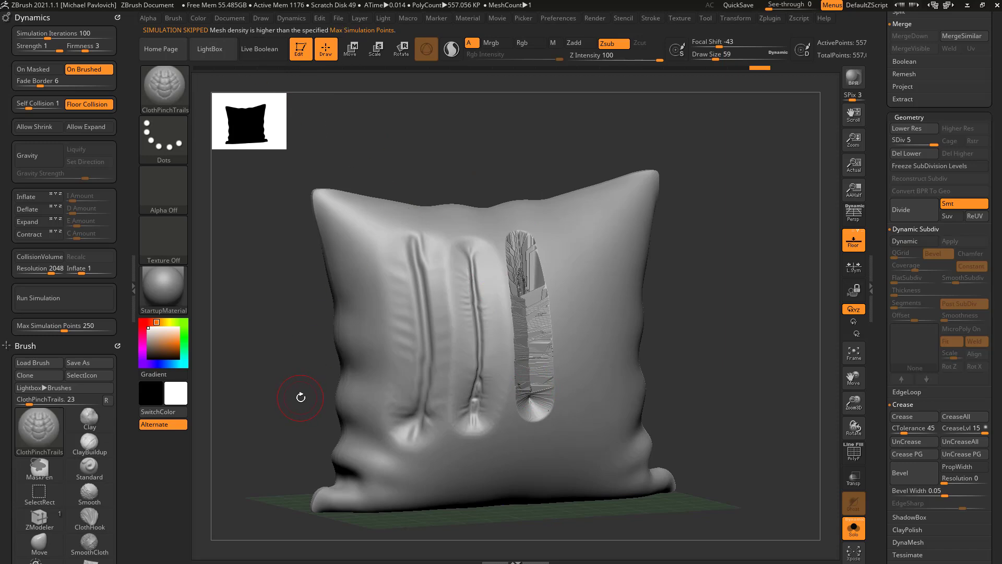
key(ctrl+z)
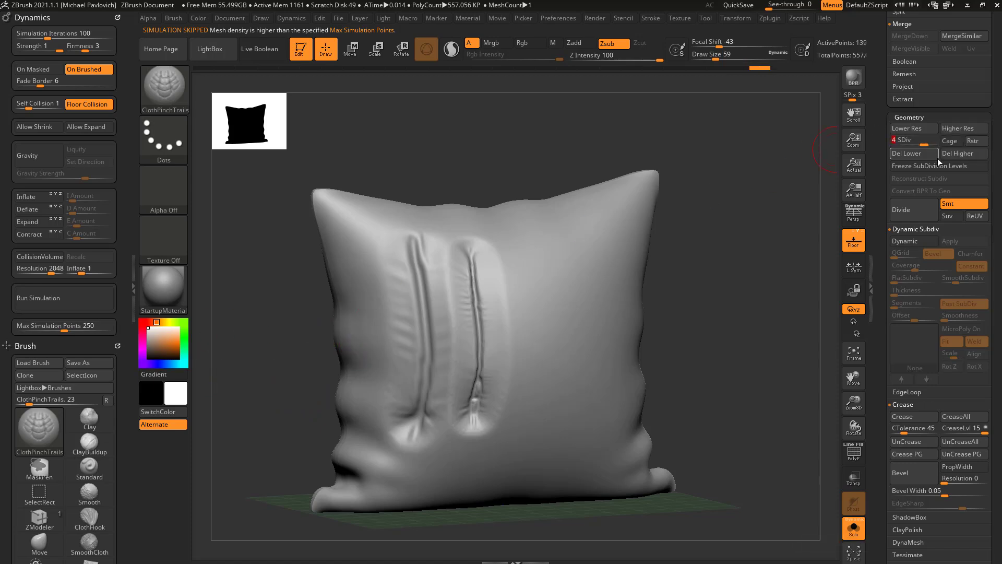
click(959, 166)
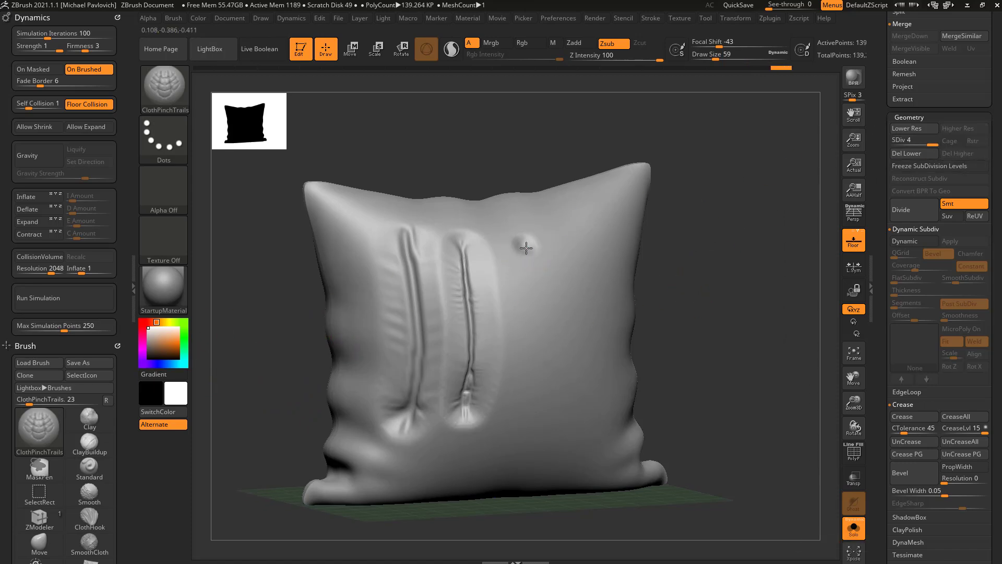
Test two versions of a third vertical pinched fold at subdivision level 4 without Dynamic Subdiv, undoing each.
drag(526, 248, 526, 417)
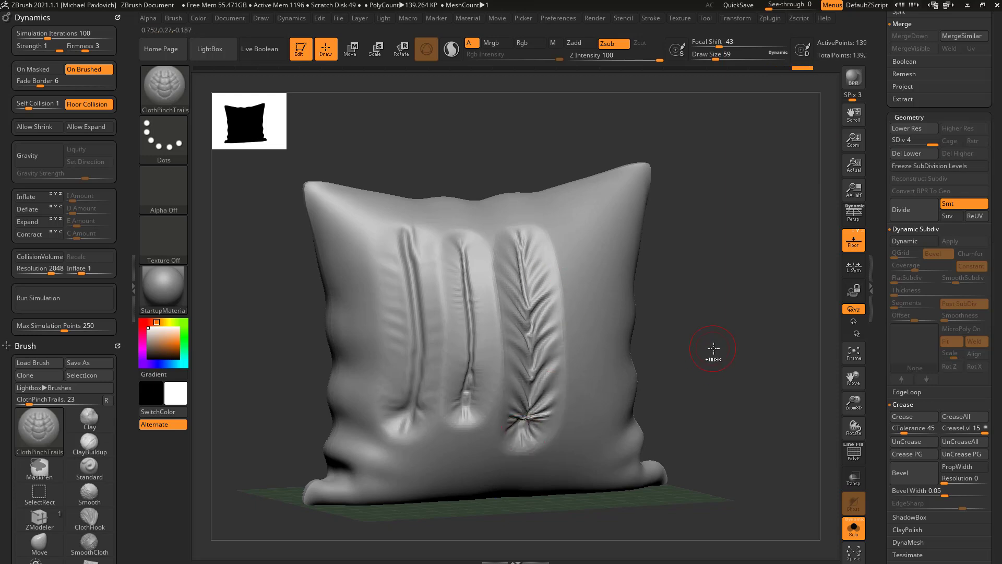
key(ctrl+z)
mouse_move(508, 231)
mouse_down()
mouse_move(529, 375)
mouse_move(520, 430)
mouse_up()
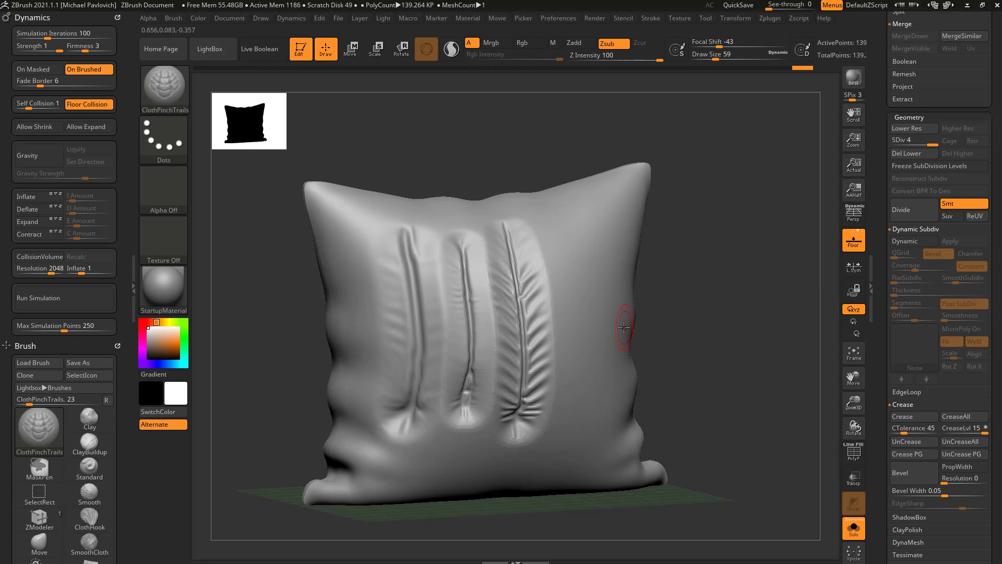
key(ctrl+z)
Turn Dynamic Subdiv back on and undo the two remaining pinched folds on the pillow's front.
key(d)
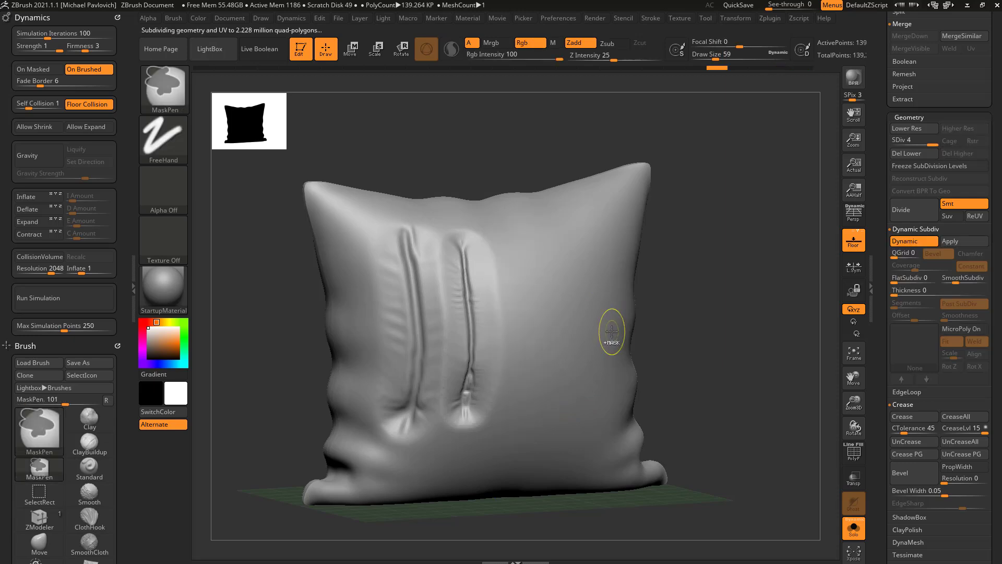
key(ctrl+z)
key(ctrl+z)
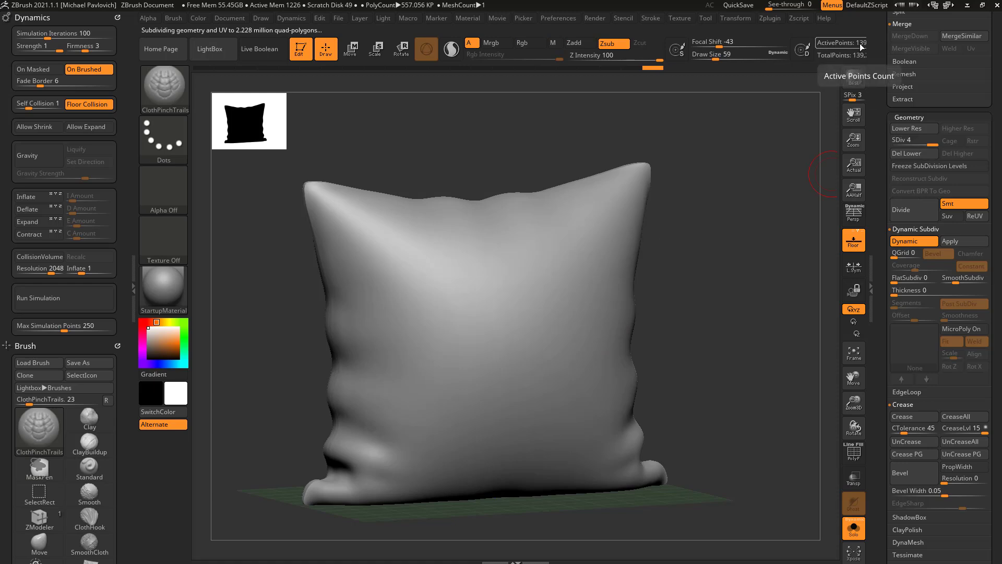
Lower SmoothSubdiv and test two ClothPinchTrails strokes down the left half of the pillow, undoing each.
alt+drag(766, 161, 743, 157)
drag(963, 277, 939, 278)
drag(413, 267, 418, 427)
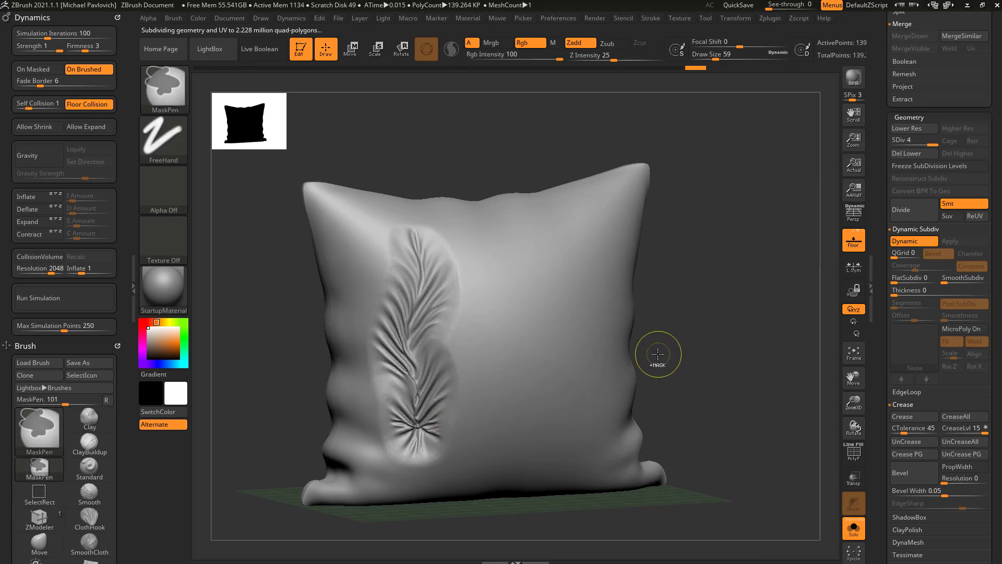
key(ctrl+z)
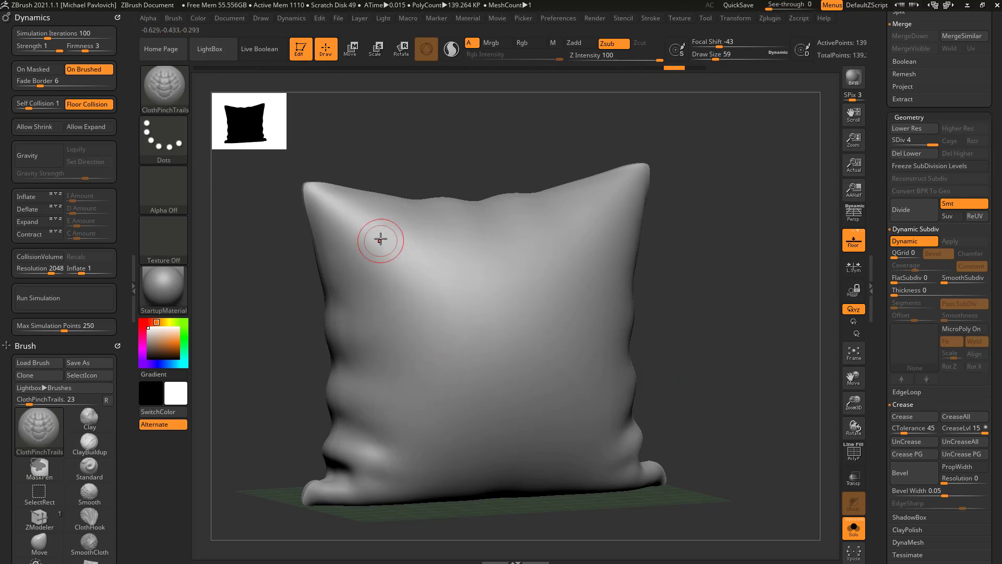
mouse_move(384, 228)
mouse_down()
mouse_move(405, 297)
mouse_move(413, 405)
mouse_up()
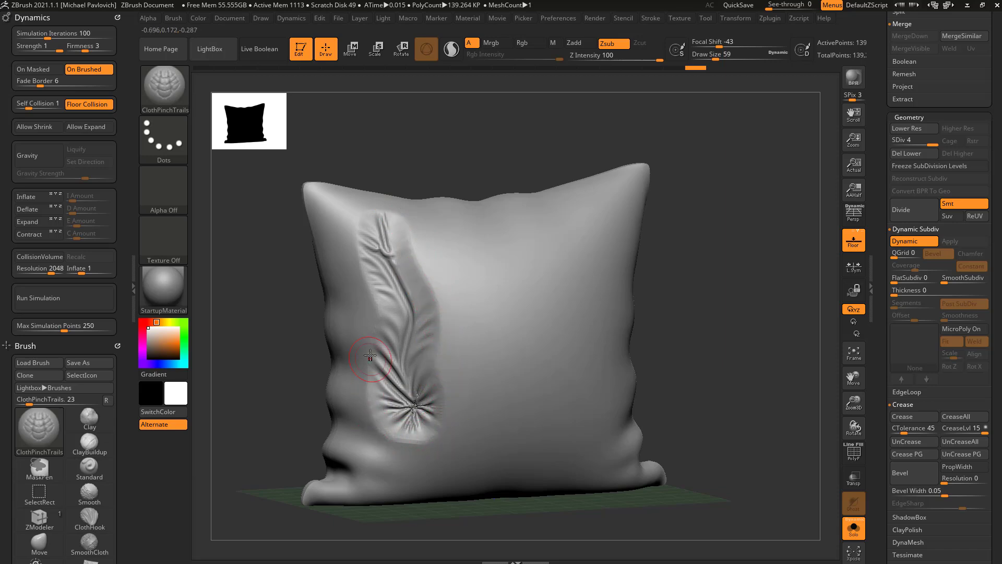
key(ctrl+z)
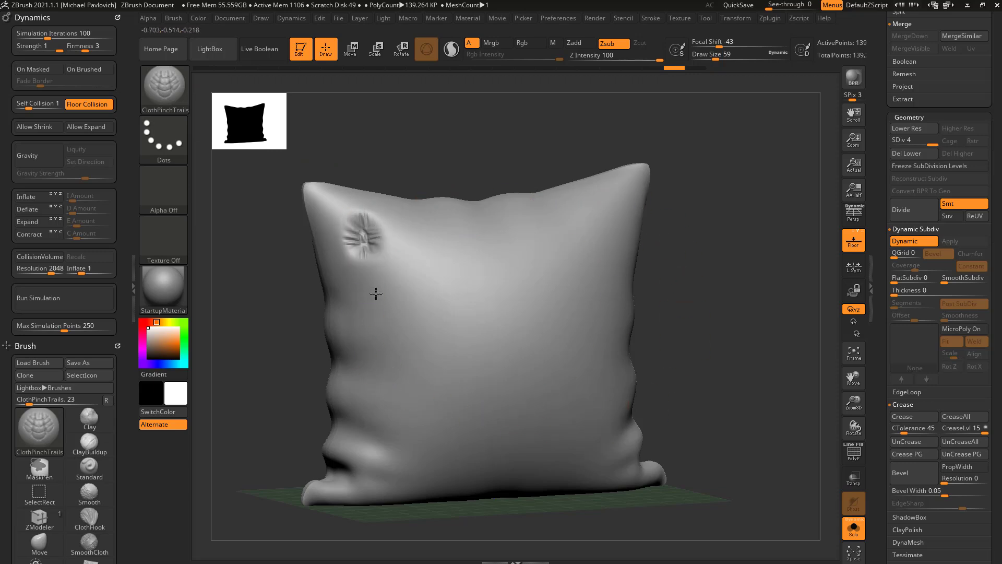
With On Brushed turned off, test a long diagonal pinched fold from the pillow's upper-left area downward, undoing it.
mouse_move(376, 293)
mouse_down()
mouse_move(424, 382)
mouse_move(429, 441)
mouse_up()
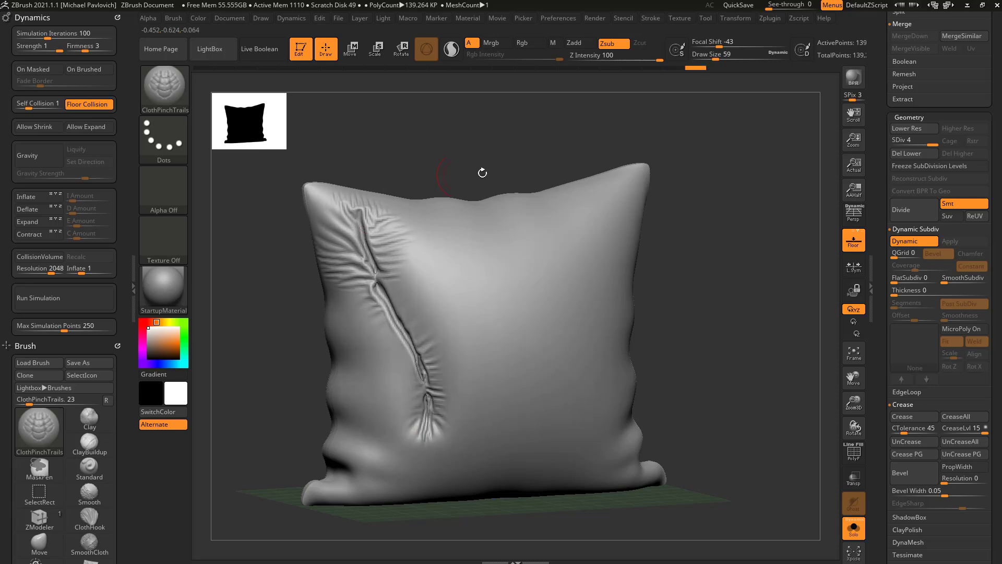
key(ctrl+z)
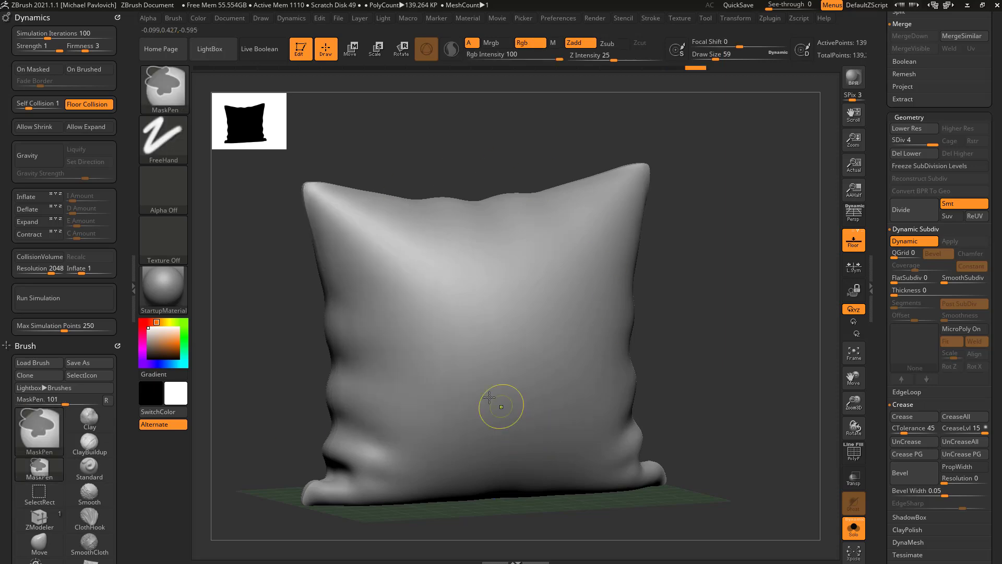
Test pinched folds down the pillow's left half without and with On Brushed, undoing each fold.
drag(368, 236, 446, 473)
key(ctrl+z)
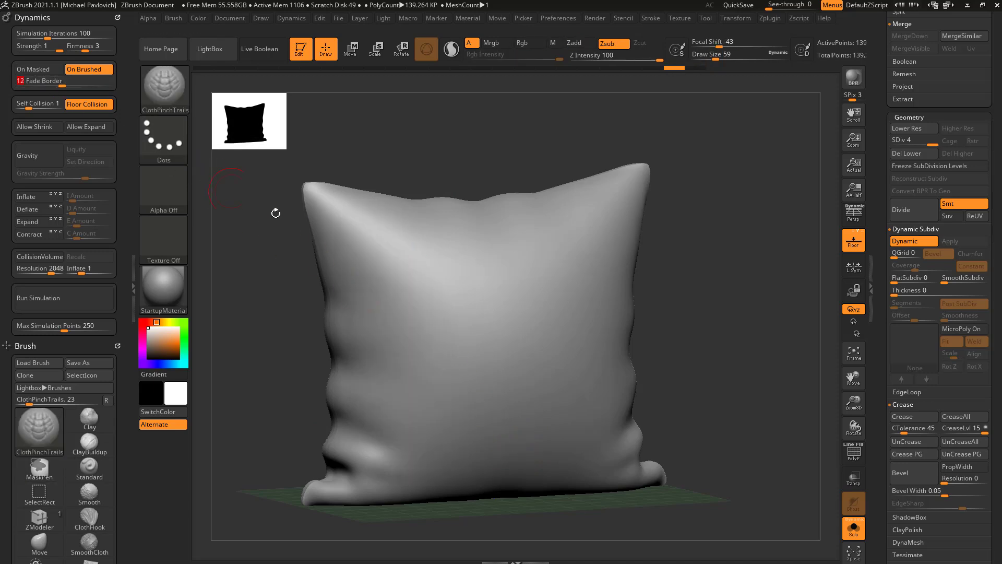
mouse_move(370, 221)
mouse_down()
mouse_move(402, 334)
mouse_move(405, 436)
mouse_up()
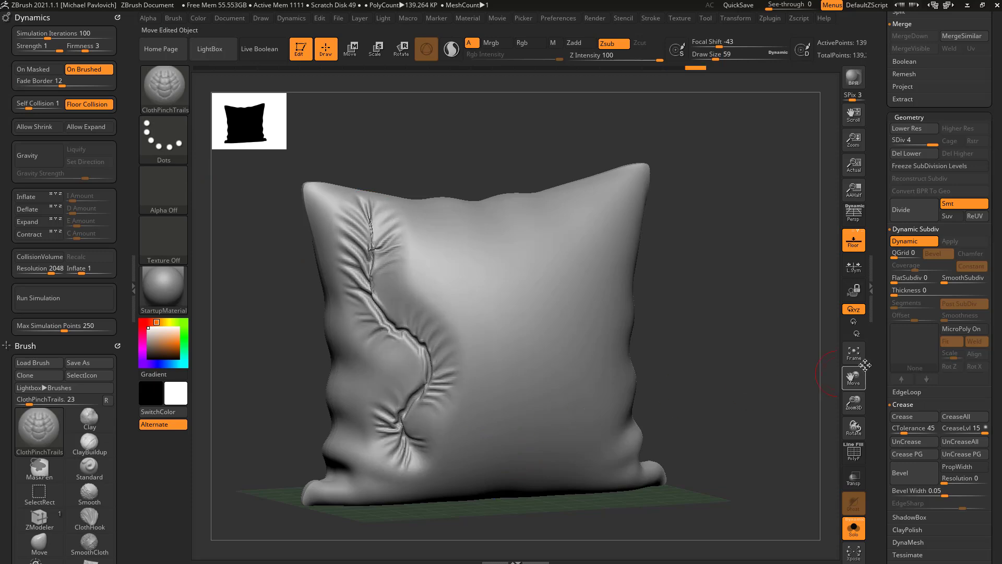
key(ctrl+z)
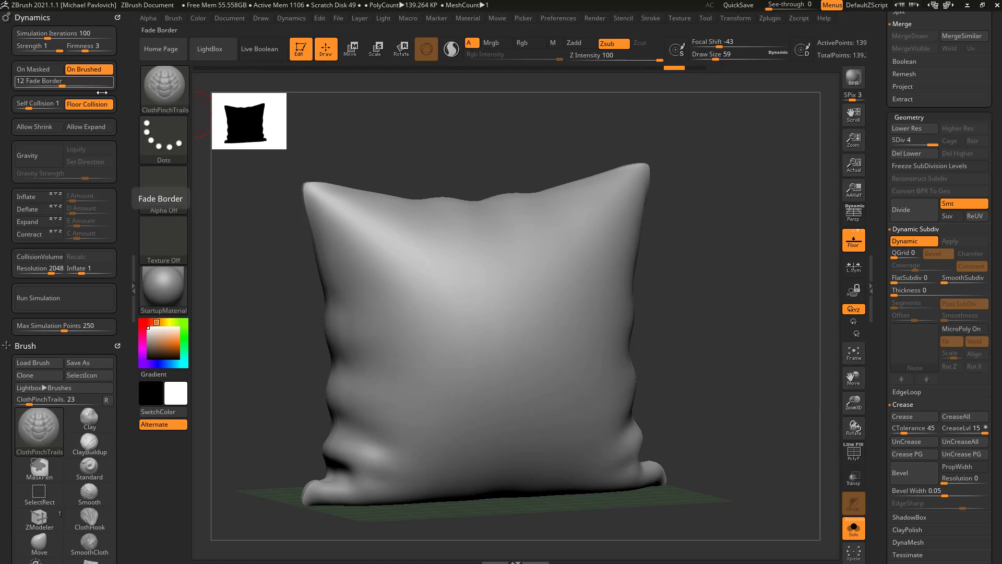
Replace the pillow on the canvas with a newly drawn Plane3D and convert it to a PolyMesh3D.
click(300, 49)
key(ctrl+n)
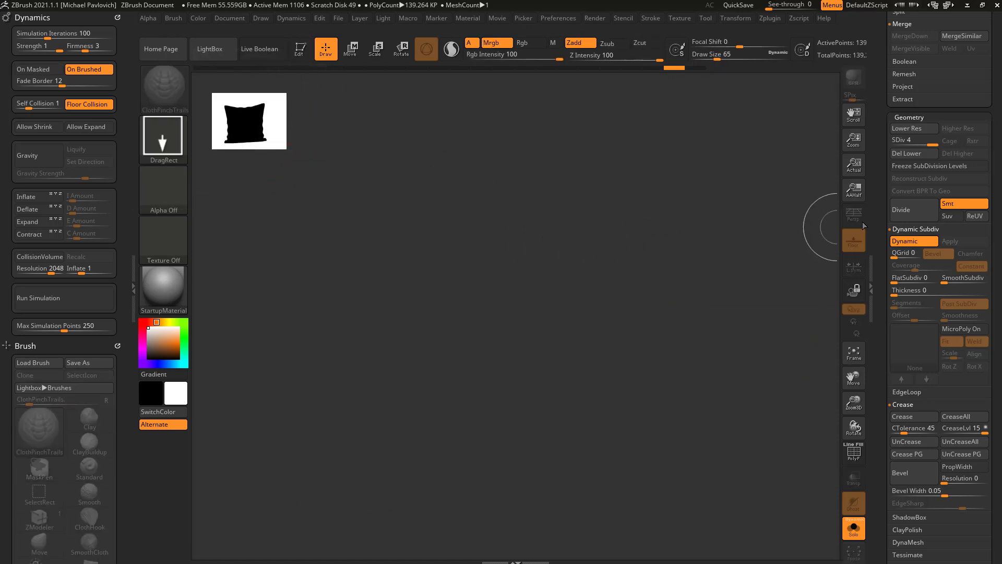
drag(879, 224, 888, 402)
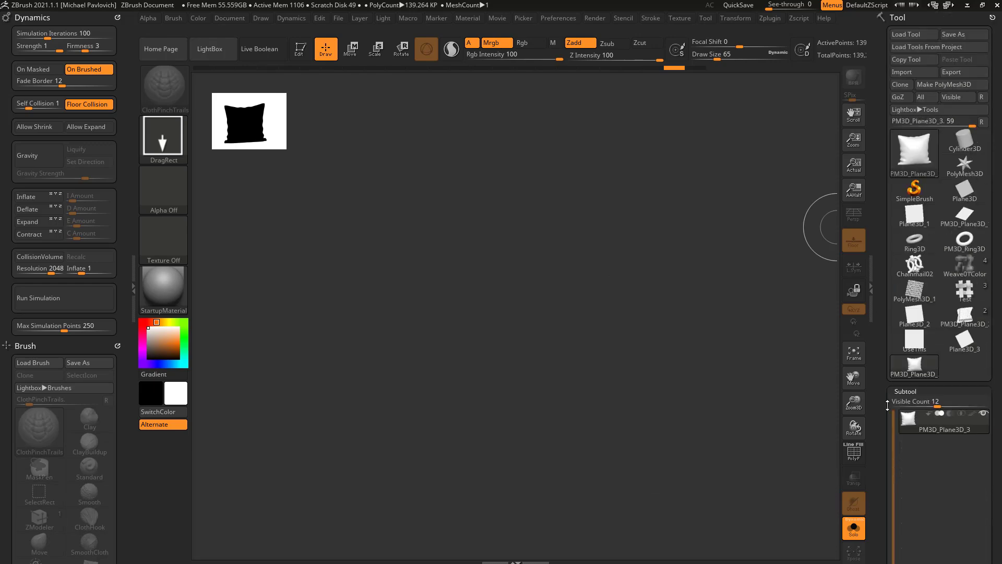
click(966, 194)
drag(504, 324, 543, 415)
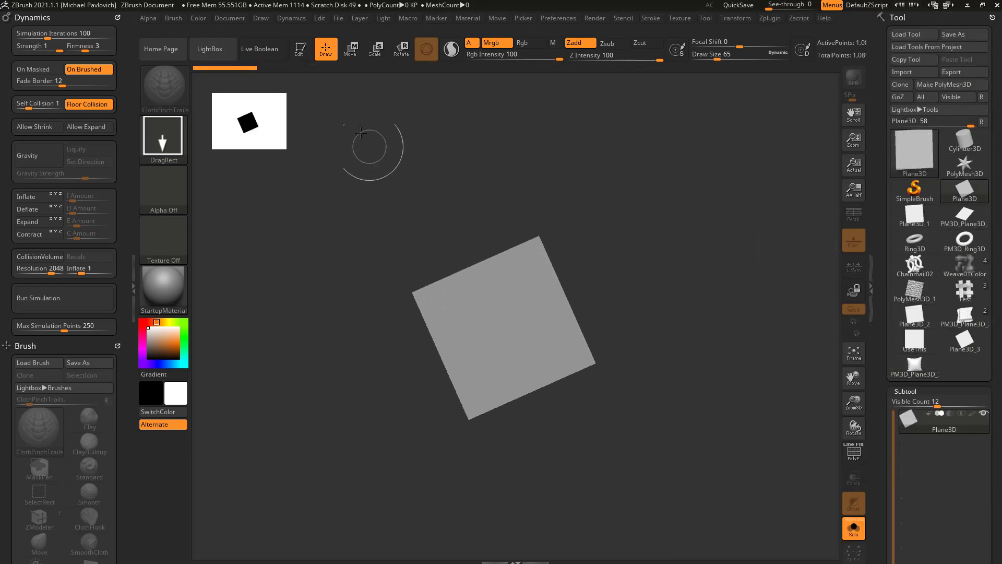
key(t)
click(937, 84)
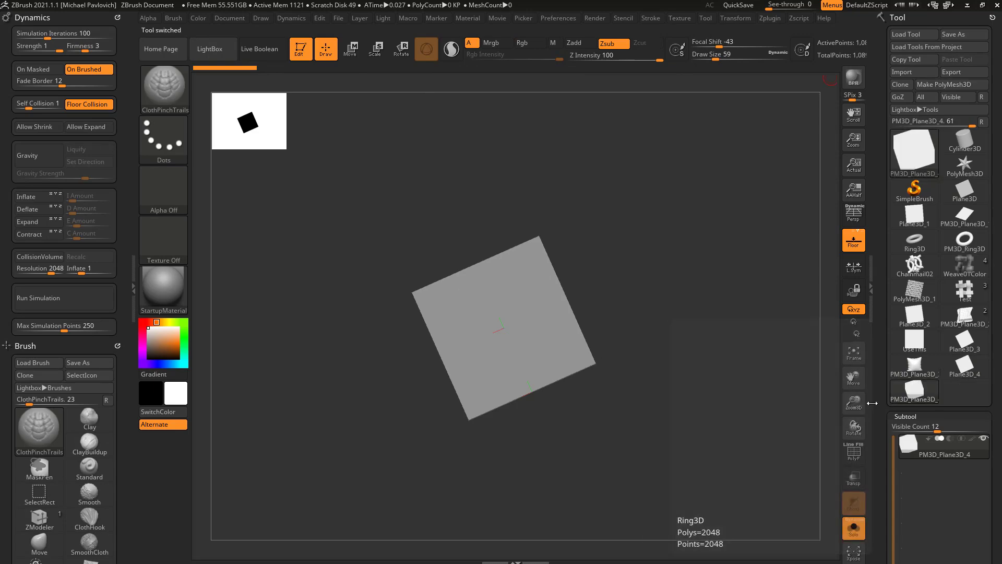
Show the plane's polyframe and turn on Dynamic Subdiv with a thickness of 0.02198.
click(853, 452)
drag(740, 398, 776, 404)
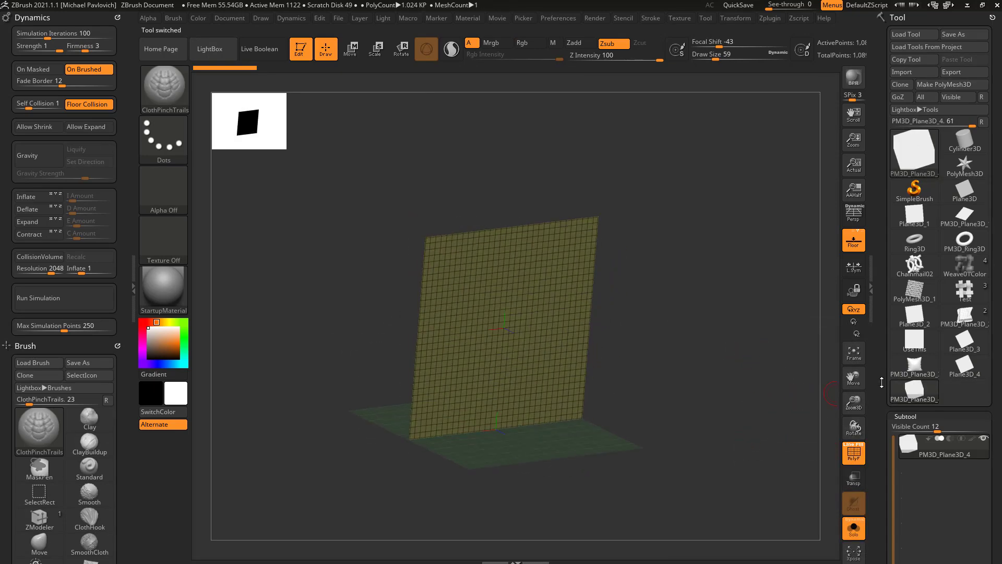
scroll(902, 330, down, 10)
scroll(883, 412, down, 5)
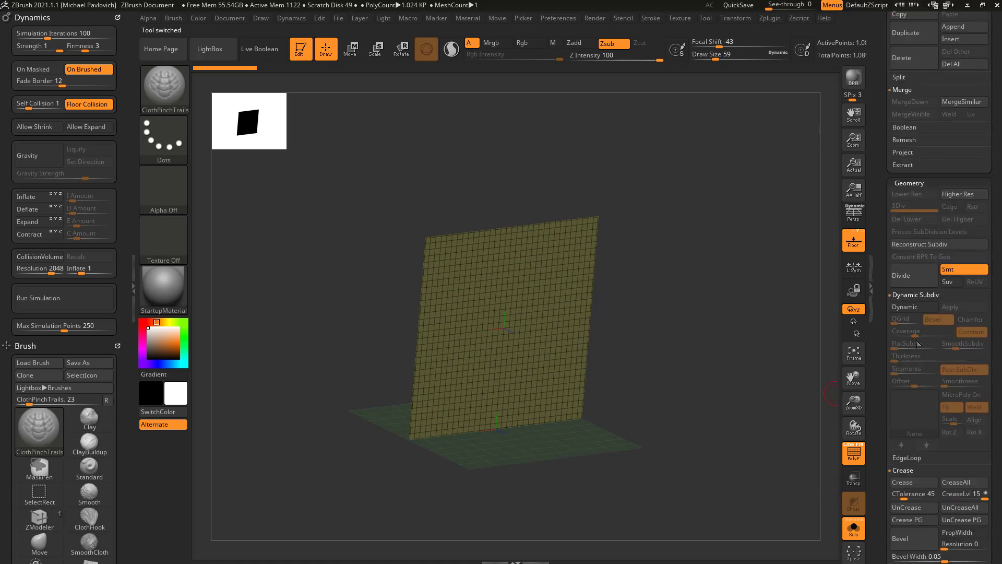
click(913, 305)
drag(949, 346, 929, 359)
mouse_move(769, 341)
ctrl+right_down()
mouse_move(769, 360)
mouse_move(766, 347)
ctrl+right_up()
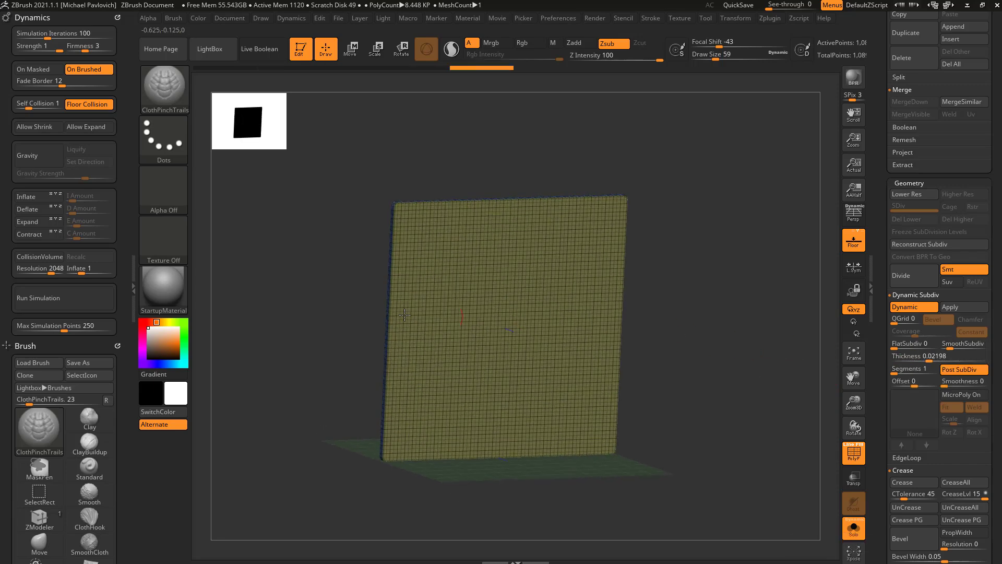
Change the plane's material to SkinShade4 and activate the TransposeCloth brush with the move gizmo.
click(163, 287)
click(828, 461)
drag(793, 417, 762, 353)
key(w)
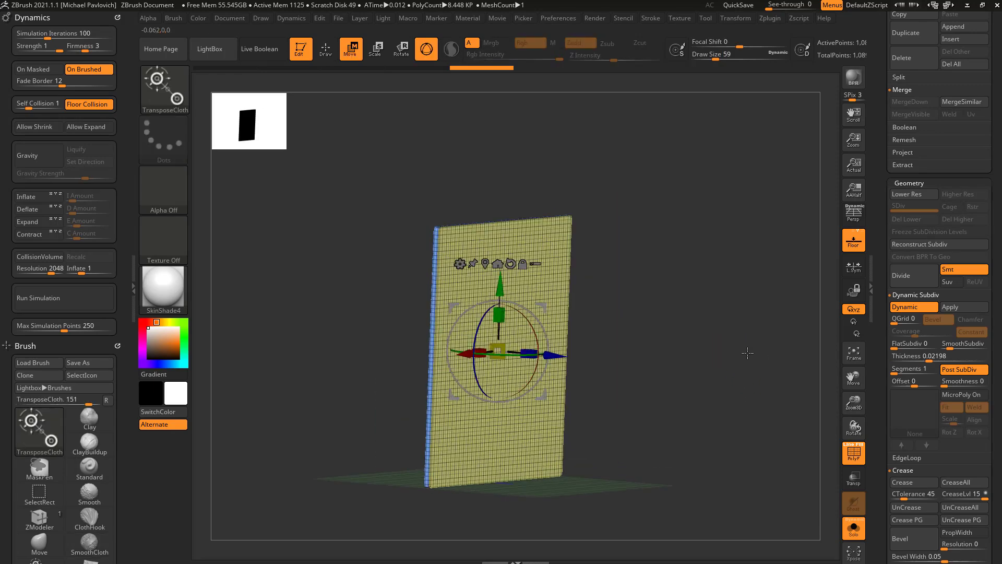
key(b)
key(t)
key(c)
Test pushing the upright plane down against the floor with TransposeCloth, undoing each move.
alt+drag(711, 369, 552, 345)
drag(500, 282, 556, 359)
key(ctrl+z)
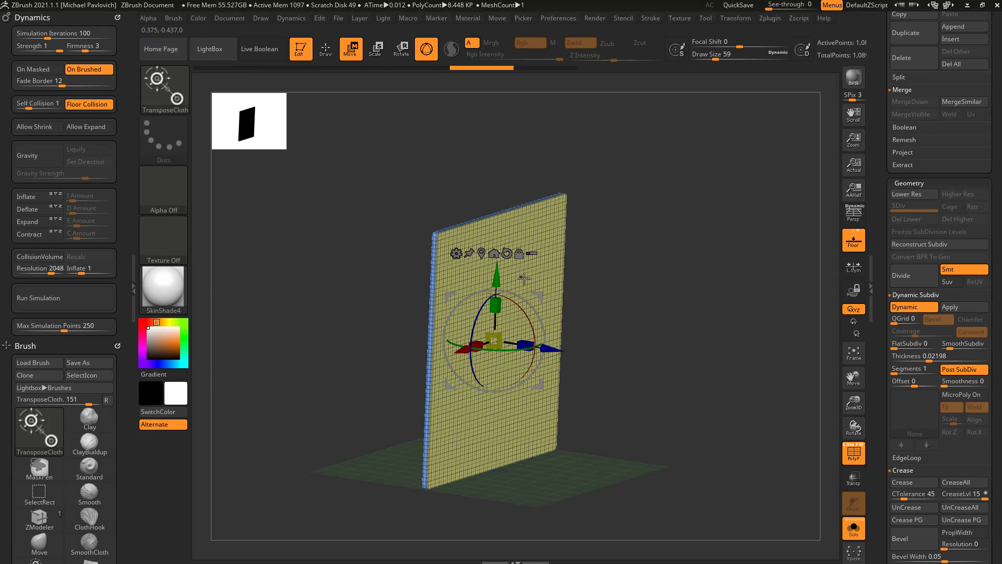
drag(496, 276, 494, 348)
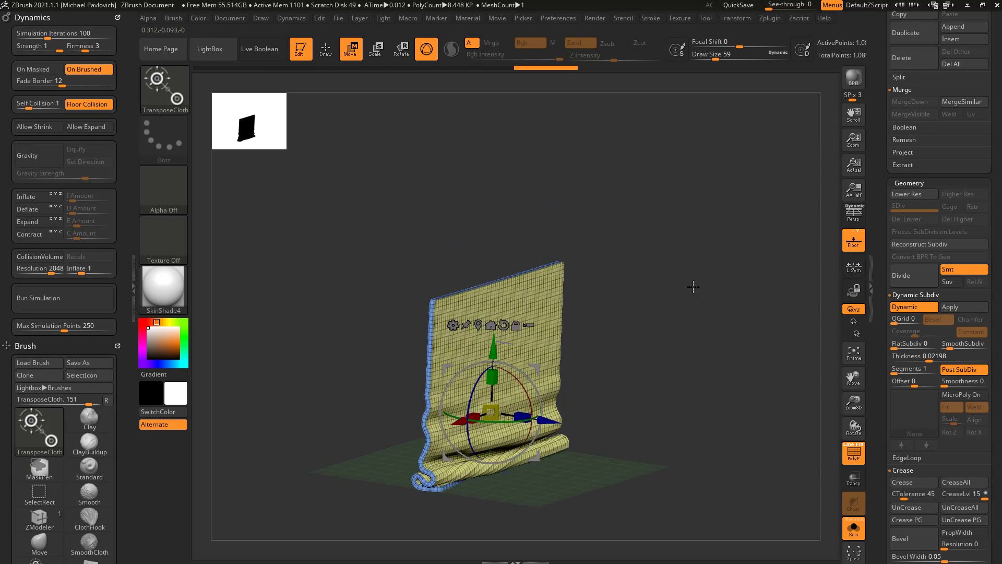
key(ctrl+z)
Mask the plane's upper-right corner and run the cloth simulation with Gravity turned on.
mouse_move(674, 291)
mouse_down()
mouse_move(644, 219)
mouse_move(656, 205)
mouse_up()
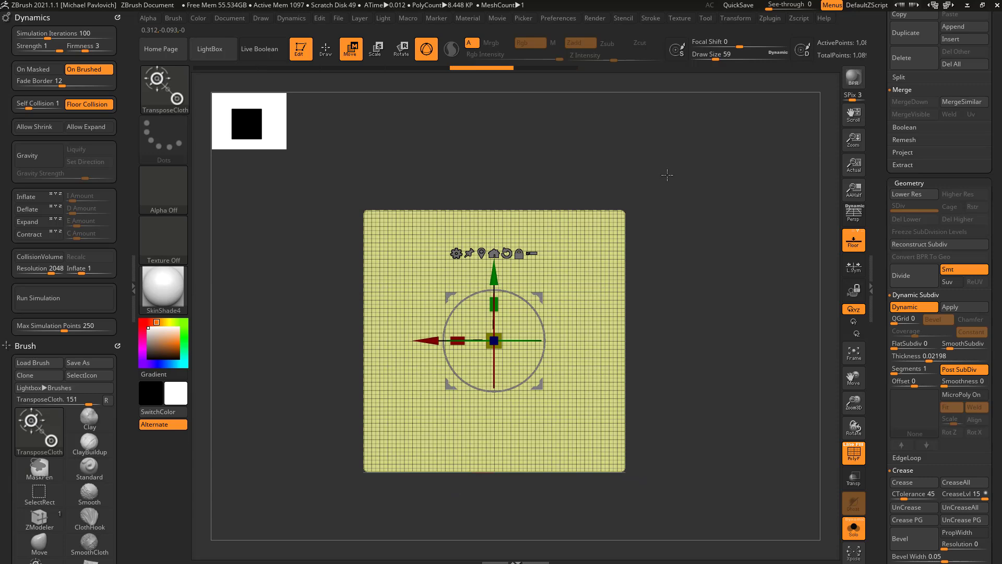
drag(680, 273, 725, 312)
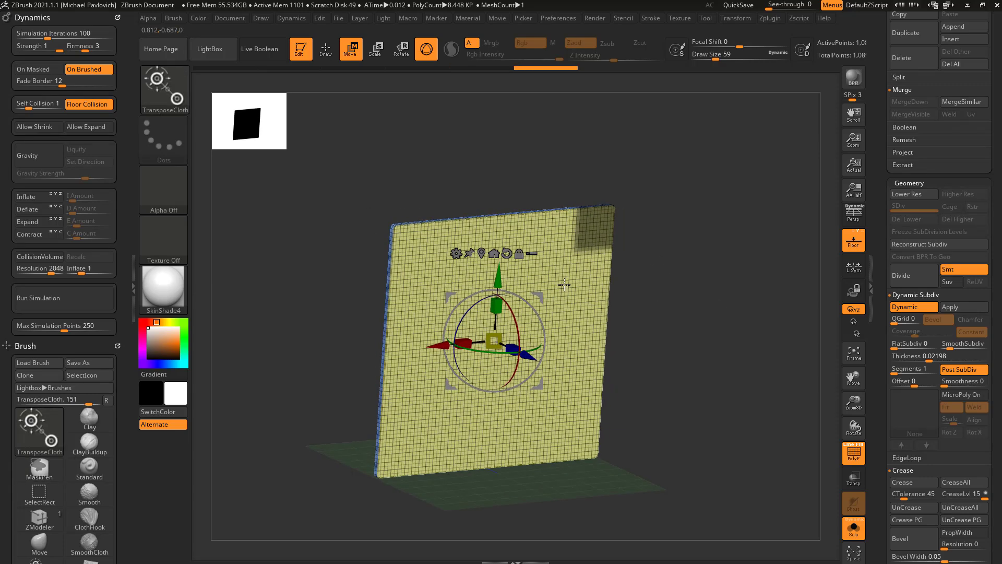
click(79, 299)
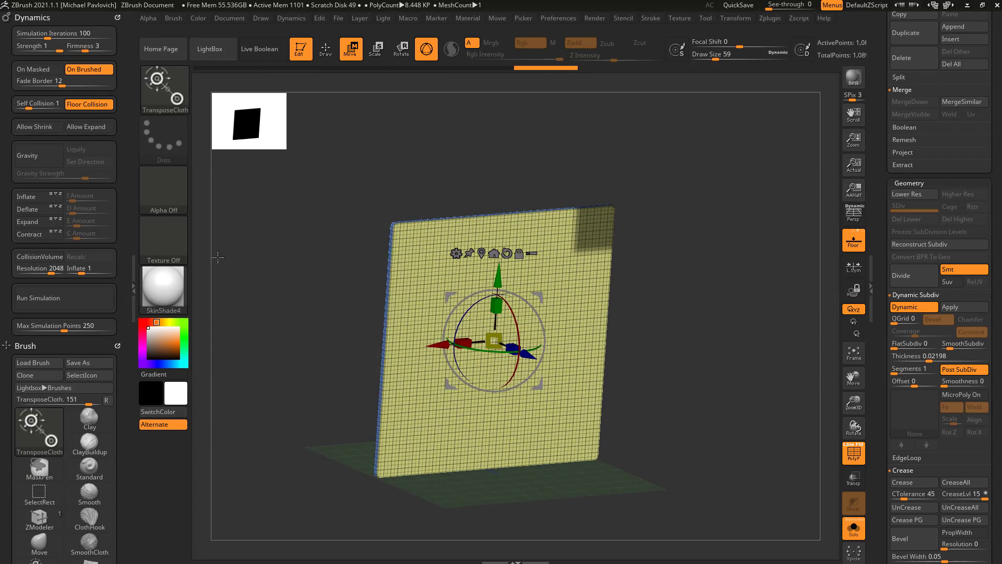
click(65, 302)
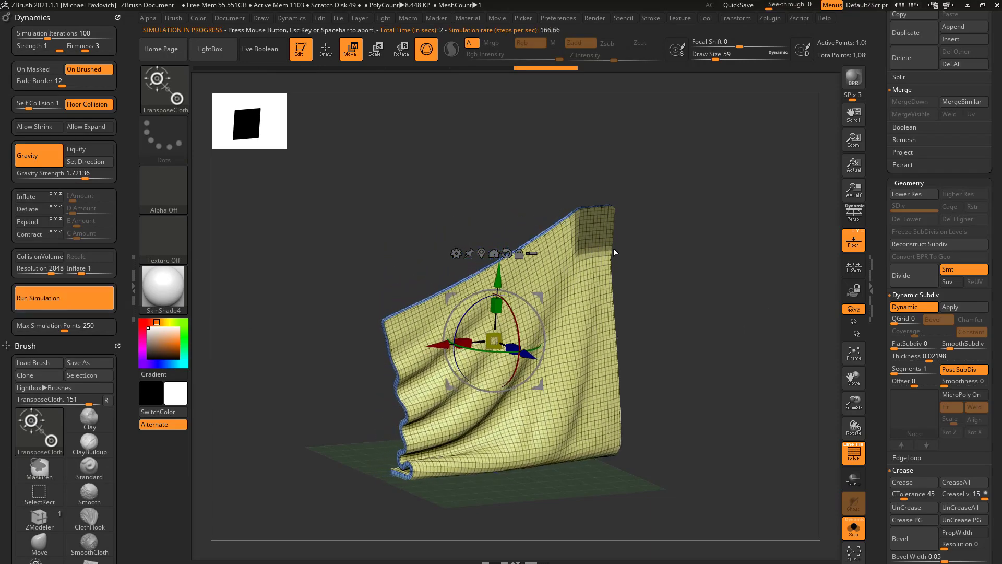
Run the gravity simulation again on the hanging cloth, stop it, and undo the draping back to the flat plane.
shift+drag(712, 295, 628, 323)
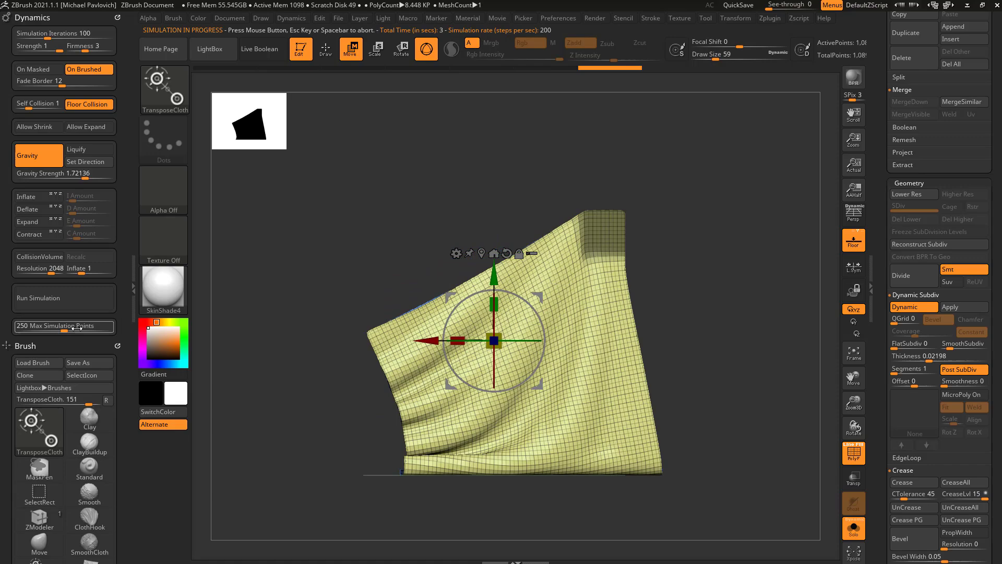
click(64, 298)
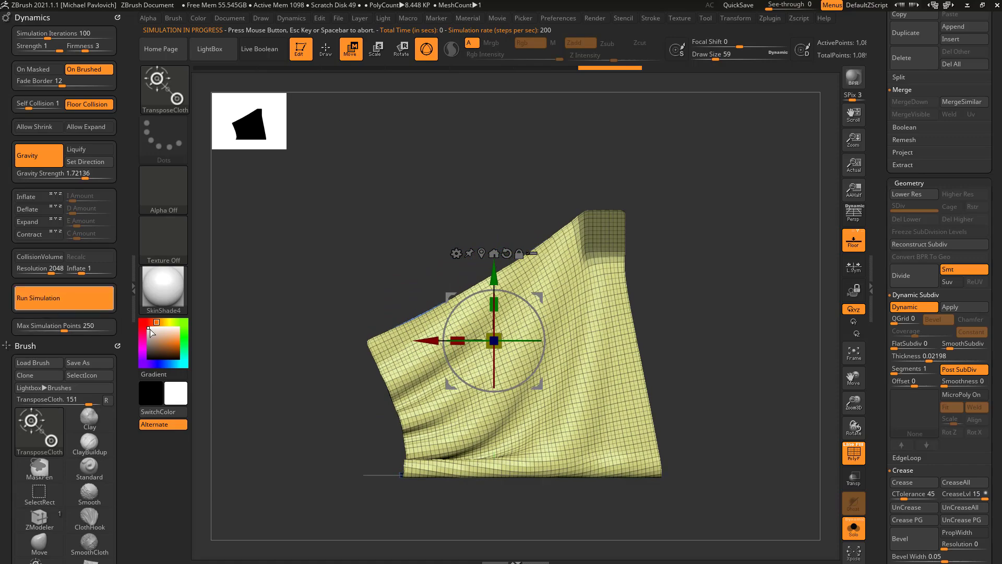
click(763, 344)
drag(763, 345, 706, 301)
key(ctrl+z)
key(ctrl+z)
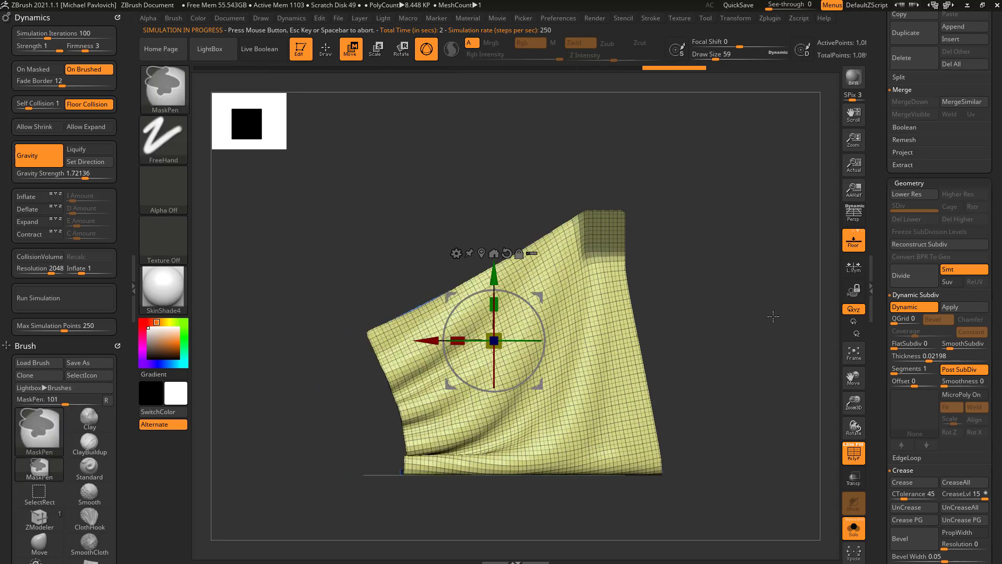
Turn on On Masked and mask a strip along the plane's top edge.
key(q)
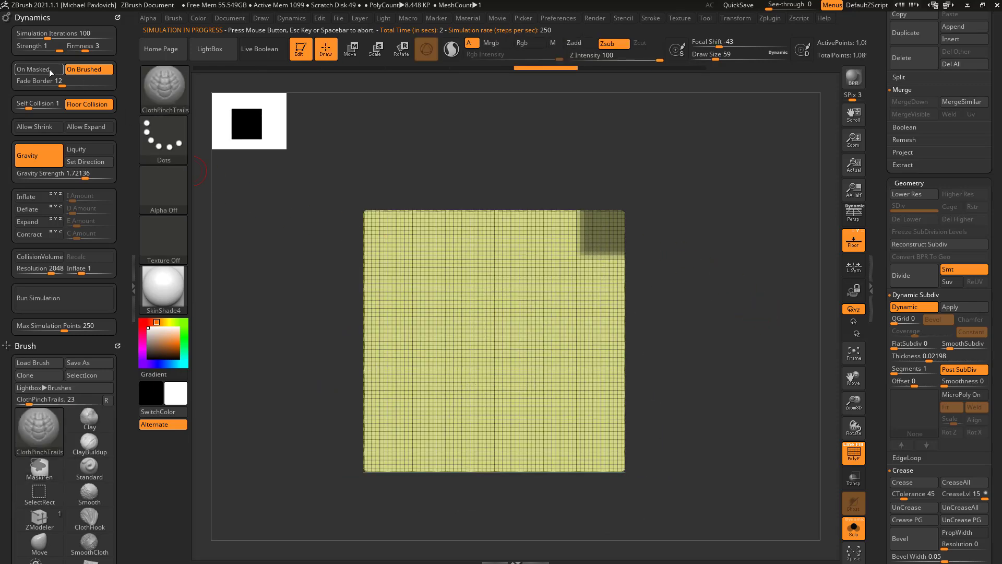
mouse_move(301, 178)
ctrl+mouse_down()
mouse_move(476, 214)
mouse_move(682, 234)
mouse_move(762, 321)
ctrl+mouse_up()
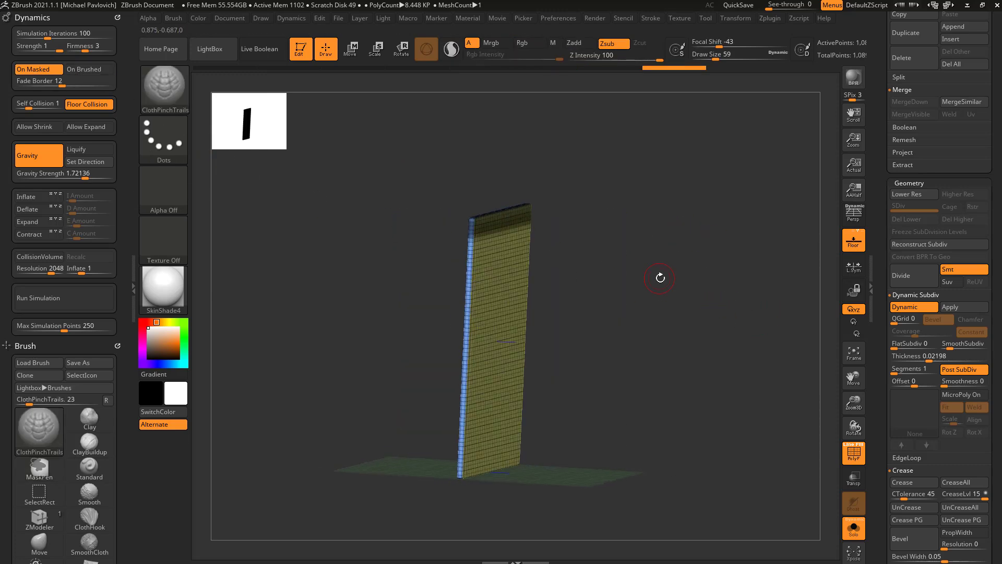
shift+drag(660, 278, 667, 273)
Bring back the TransposeCloth gizmo and reposition it on the masked strip at the plane's top edge.
key(w)
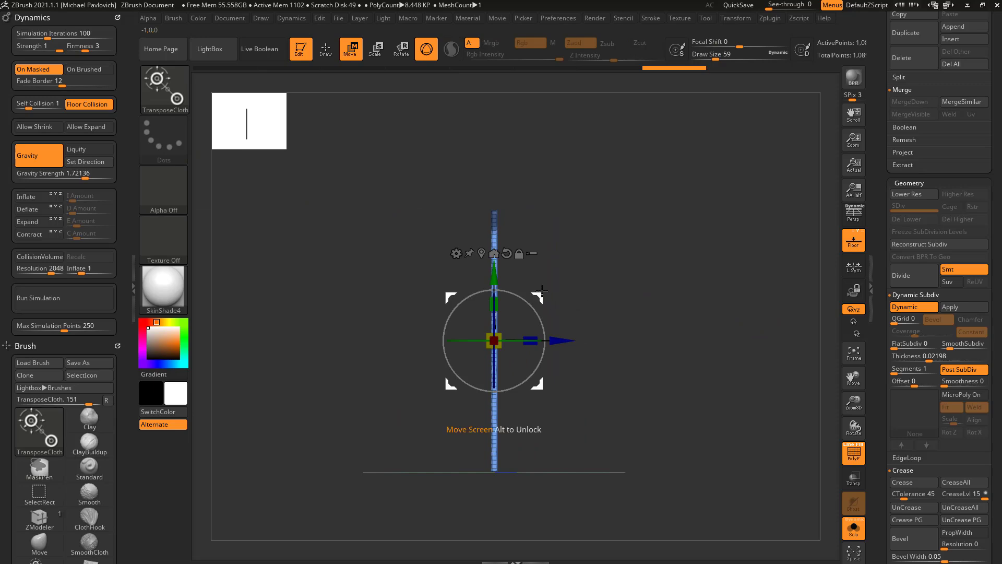
alt+drag(493, 274, 493, 154)
drag(657, 177, 586, 183)
alt+drag(492, 156, 499, 339)
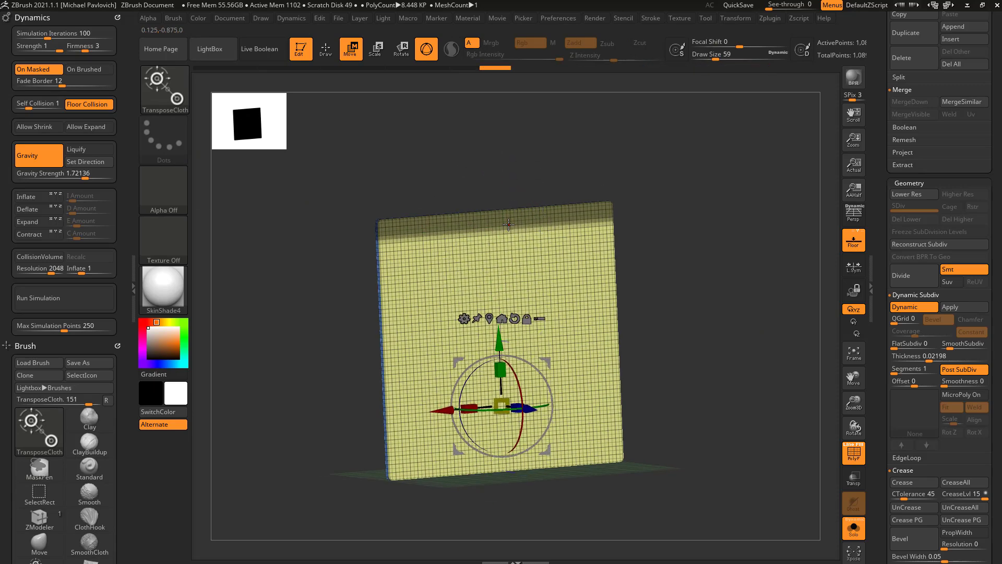
alt+click(501, 217)
From the side view, test moving the plane along Z with its top strip masked, undoing each move.
shift+drag(709, 248, 740, 249)
drag(573, 216, 647, 217)
key(ctrl+z)
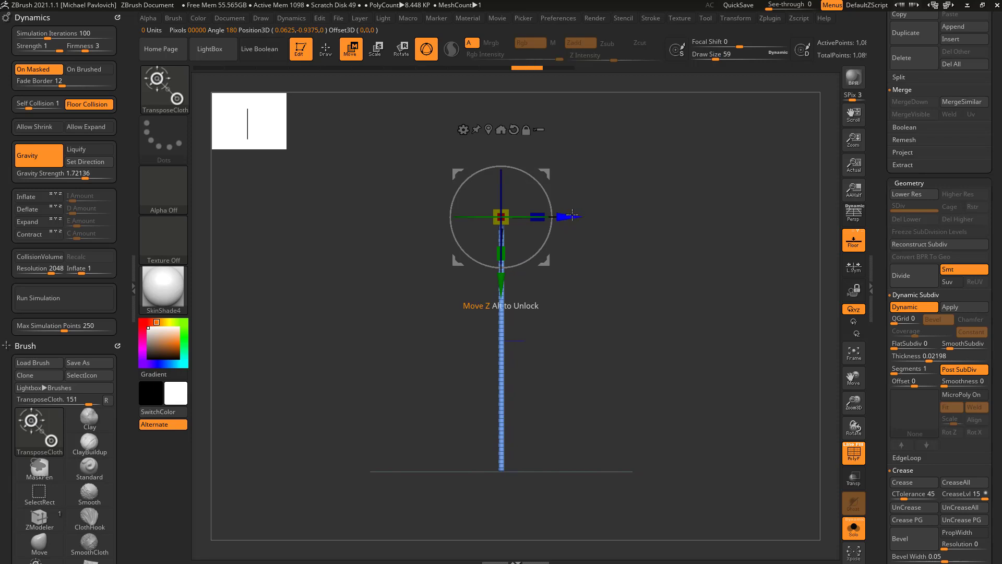
mouse_move(573, 216)
mouse_down()
mouse_move(563, 216)
mouse_move(606, 216)
mouse_move(555, 216)
mouse_move(642, 223)
mouse_move(528, 226)
mouse_move(614, 218)
mouse_move(564, 216)
mouse_move(593, 217)
mouse_move(578, 217)
mouse_up()
key(ctrl+z)
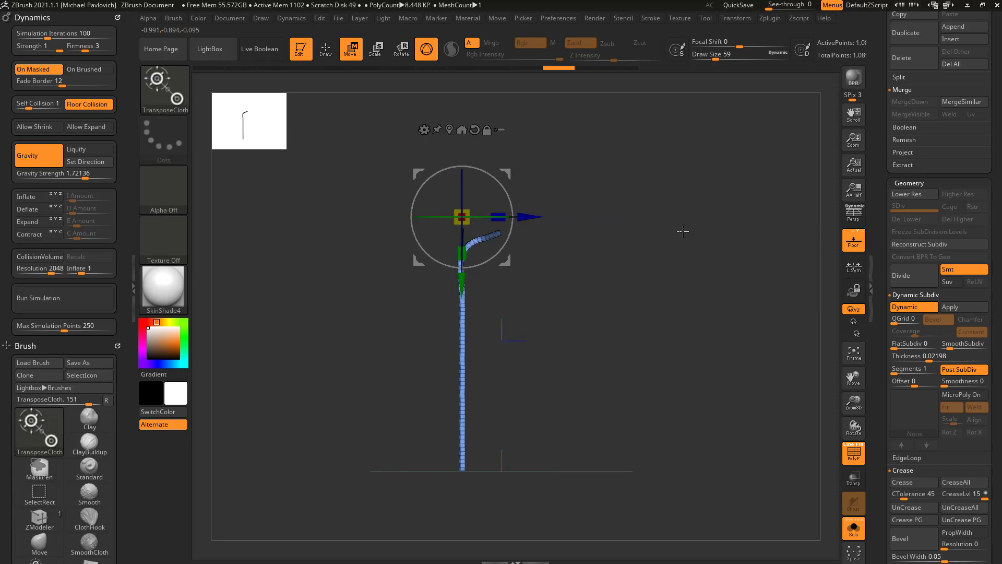
Invert the mask so that only the strip along the plane's top edge is unmasked.
drag(685, 227, 604, 229)
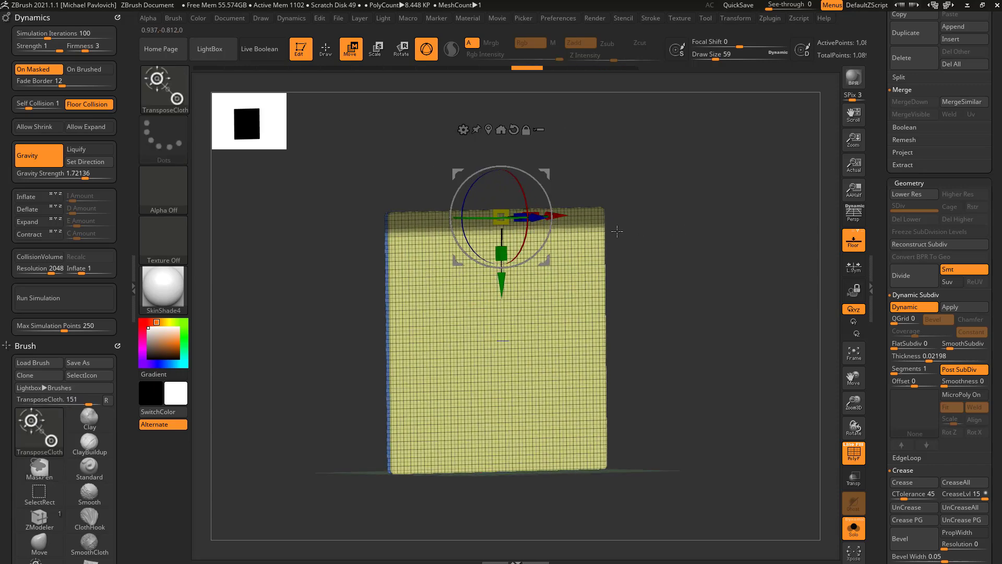
ctrl+click(702, 240)
drag(684, 258, 574, 240)
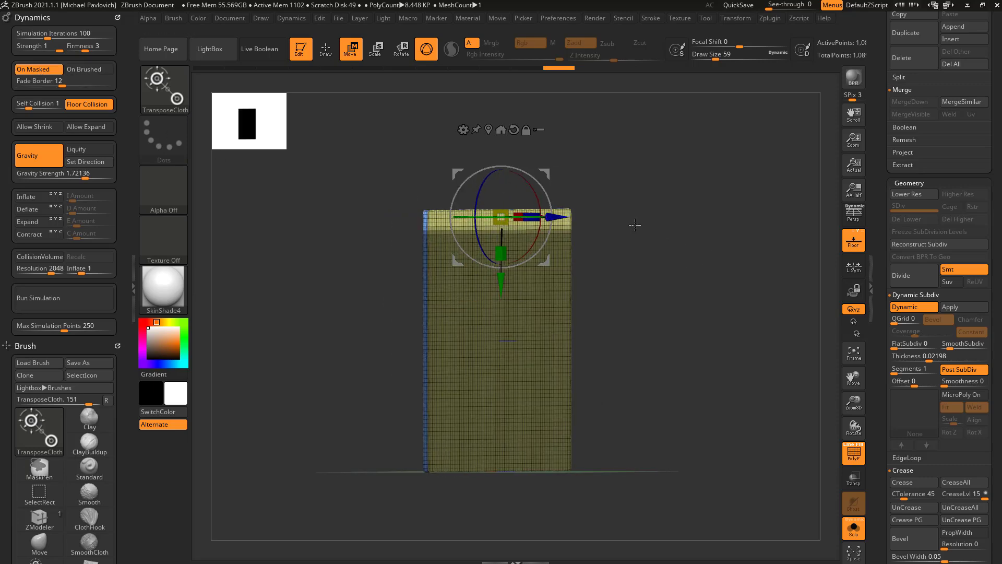
drag(660, 239, 526, 224)
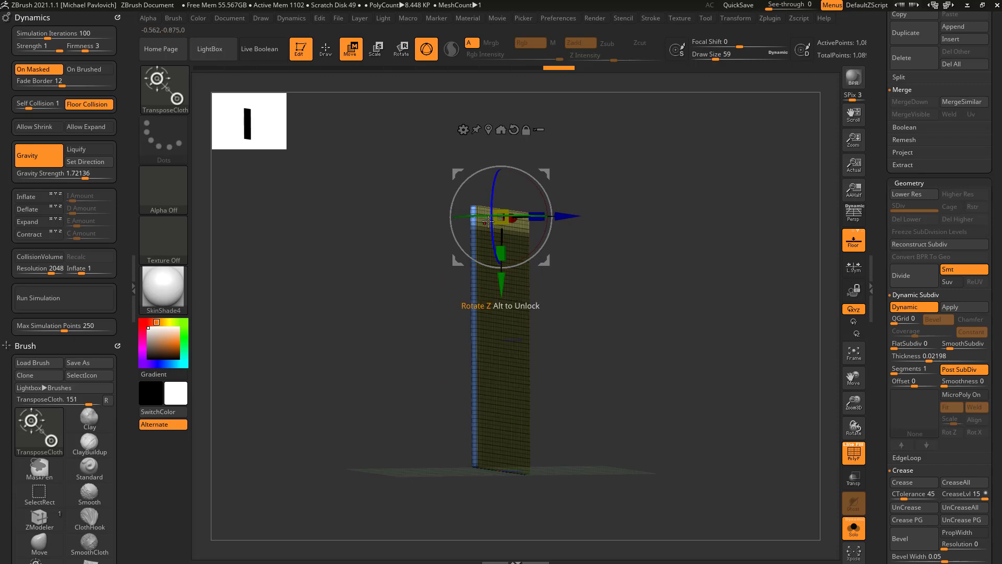
Try moving the plane's unmasked top strip down toward the floor in the side view, undoing the move.
drag(537, 360, 601, 355)
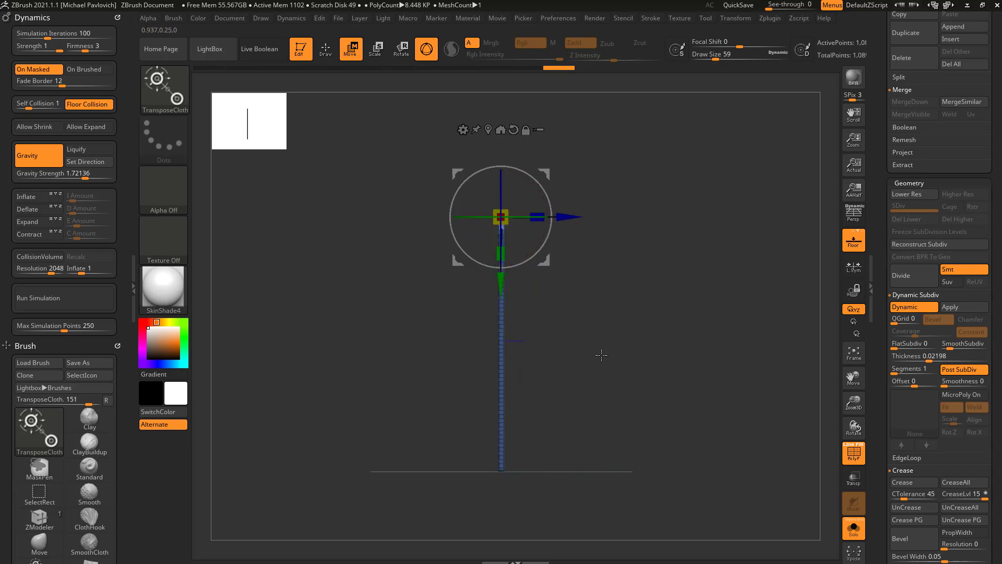
mouse_move(544, 172)
mouse_down()
mouse_move(591, 183)
mouse_move(639, 220)
mouse_move(666, 257)
mouse_move(662, 365)
mouse_move(688, 424)
mouse_up()
key(ctrl+z)
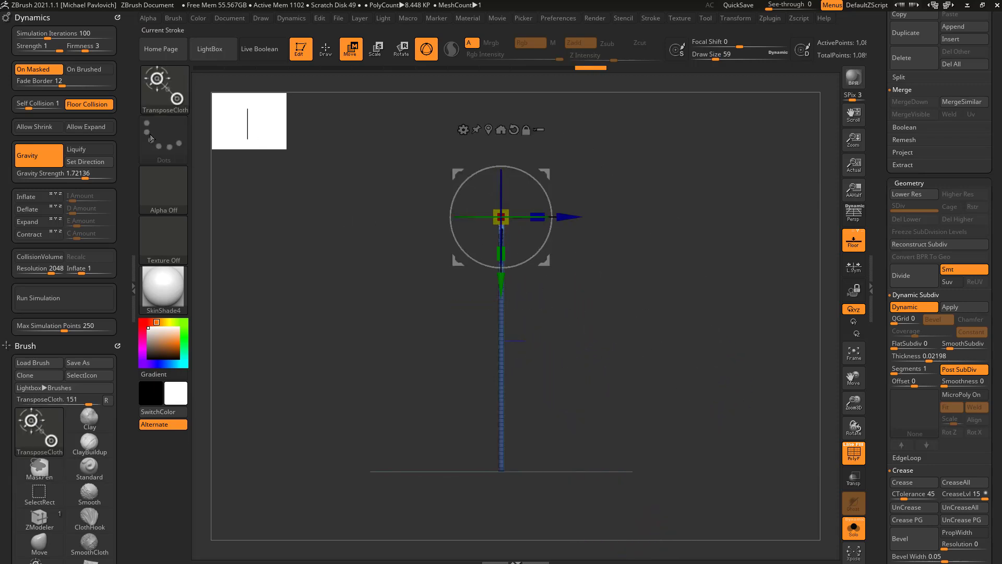
Turn off Floor Collision and roll the plane into a spiral by moving it with the screen-space TransposeCloth handle.
ctrl+right_drag(622, 292, 615, 247)
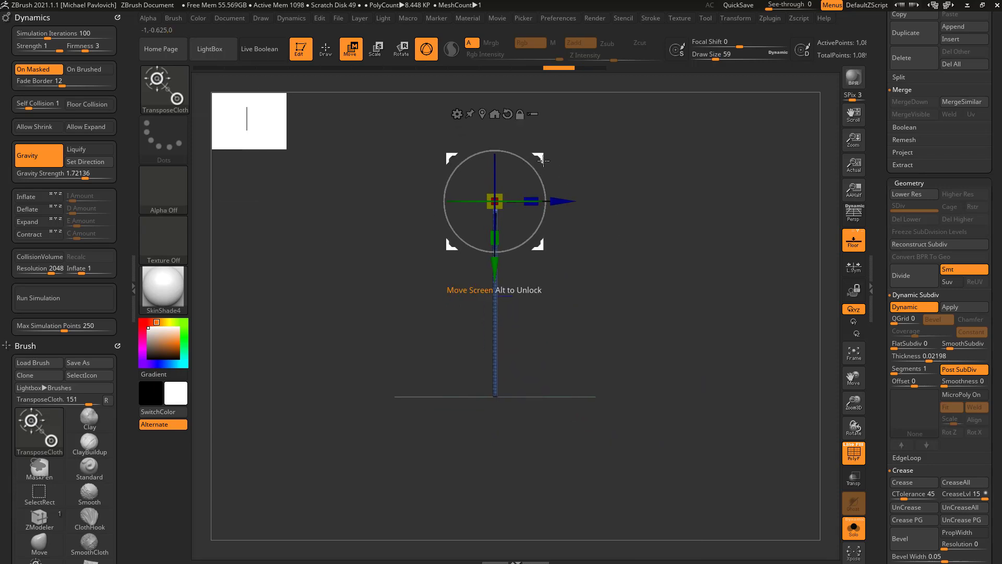
mouse_move(544, 158)
mouse_down()
mouse_move(616, 207)
mouse_move(654, 306)
mouse_move(620, 417)
mouse_move(467, 461)
mouse_move(382, 363)
mouse_move(451, 231)
mouse_move(578, 221)
mouse_move(634, 333)
mouse_move(575, 425)
mouse_move(494, 410)
mouse_move(460, 342)
mouse_move(484, 290)
mouse_move(524, 269)
mouse_move(571, 299)
mouse_move(573, 346)
mouse_move(545, 358)
mouse_up()
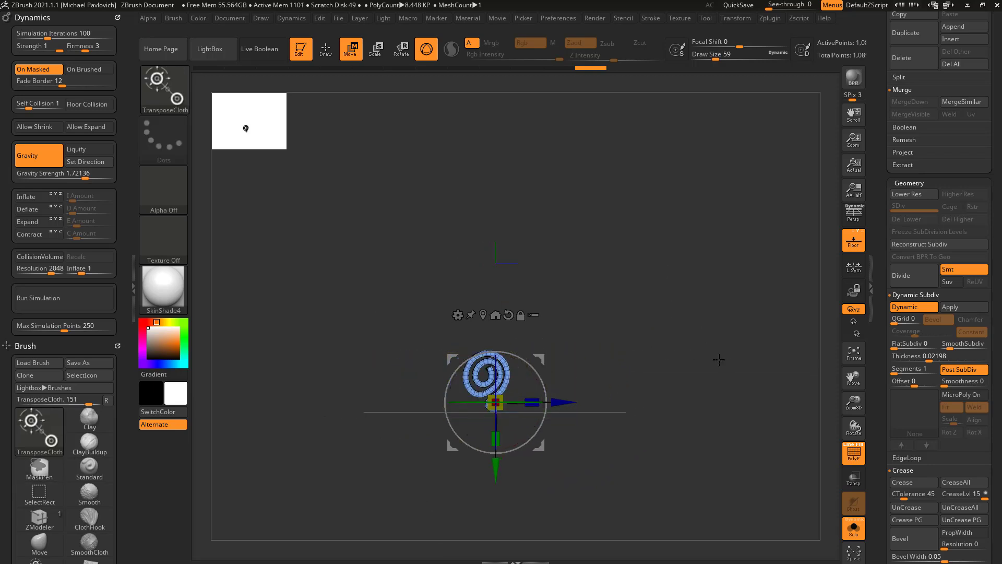
Turn off On Masked and test another TransposeCloth move on the rolled-up cloth, undoing the move.
click(48, 72)
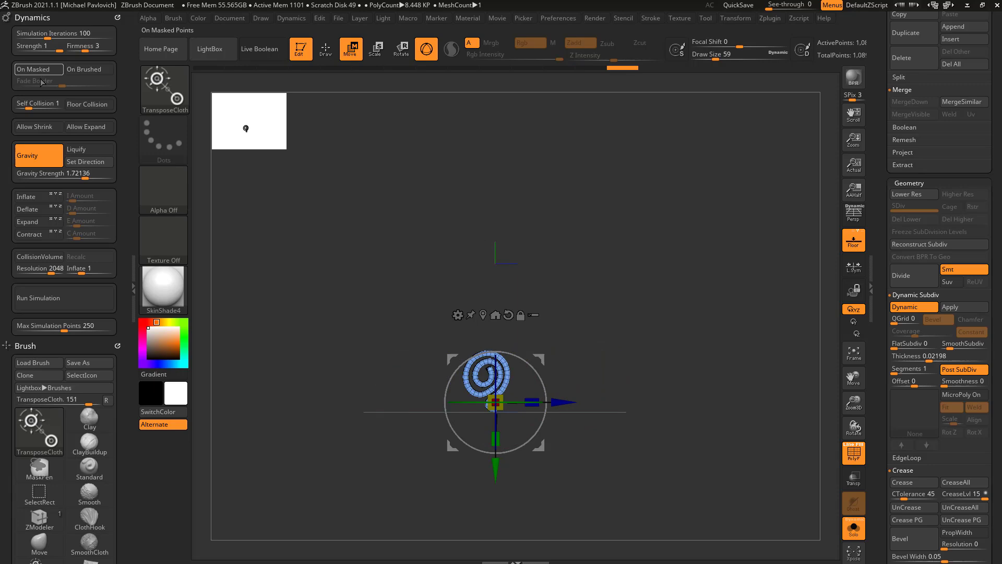
mouse_move(524, 360)
mouse_down()
mouse_move(502, 352)
mouse_move(524, 360)
mouse_up()
key(ctrl+z)
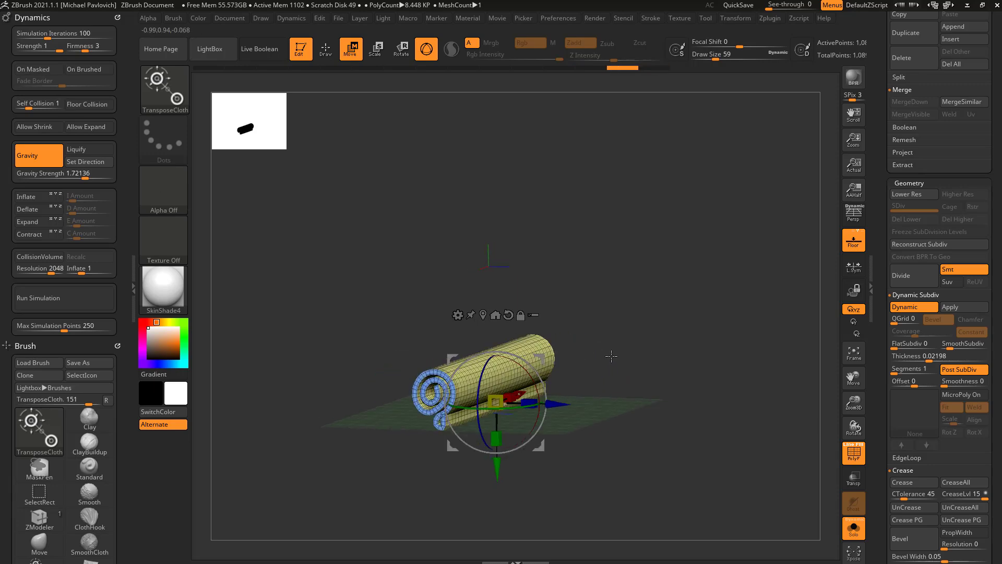
Switch from TransposeCloth to the regular Transpose brush.
key(b)
key(t)
key(r)
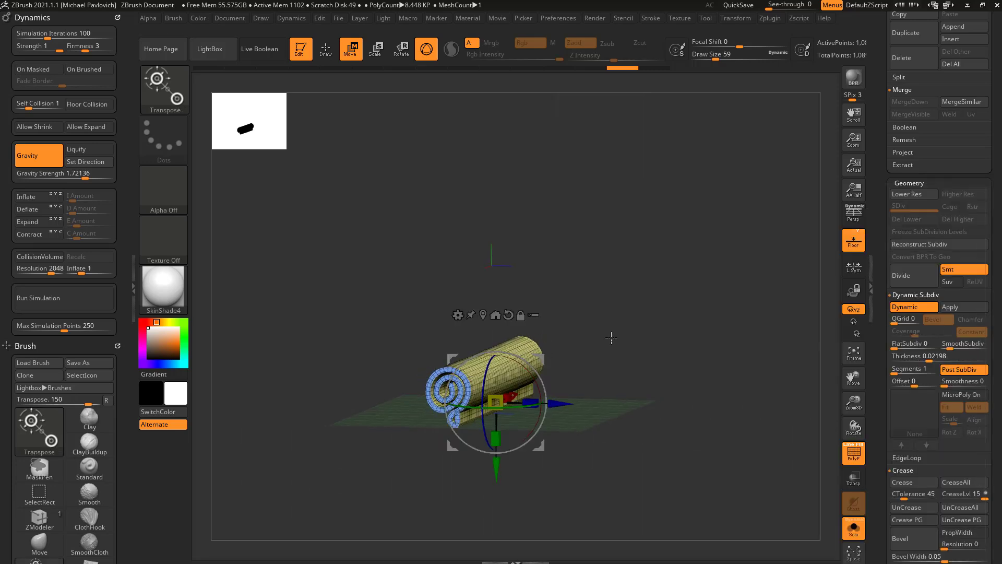
Turn on Floor Collision and test the gravity cloth simulation on the rolled-up plane, undoing the simulated result.
mouse_move(610, 338)
shift+mouse_down()
mouse_move(539, 359)
mouse_move(551, 278)
mouse_move(475, 281)
mouse_move(460, 302)
shift+mouse_up()
drag(752, 311, 706, 340)
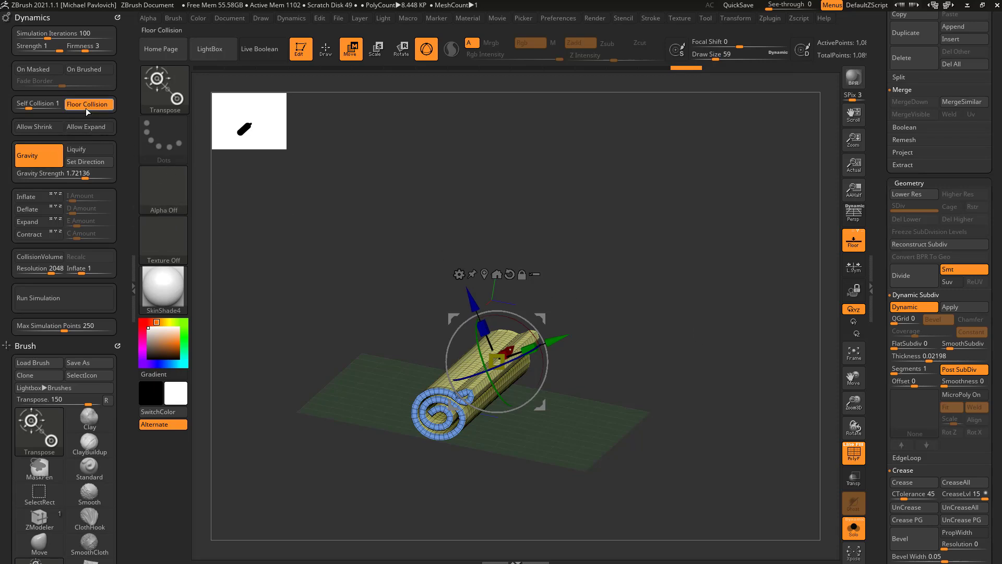
click(59, 295)
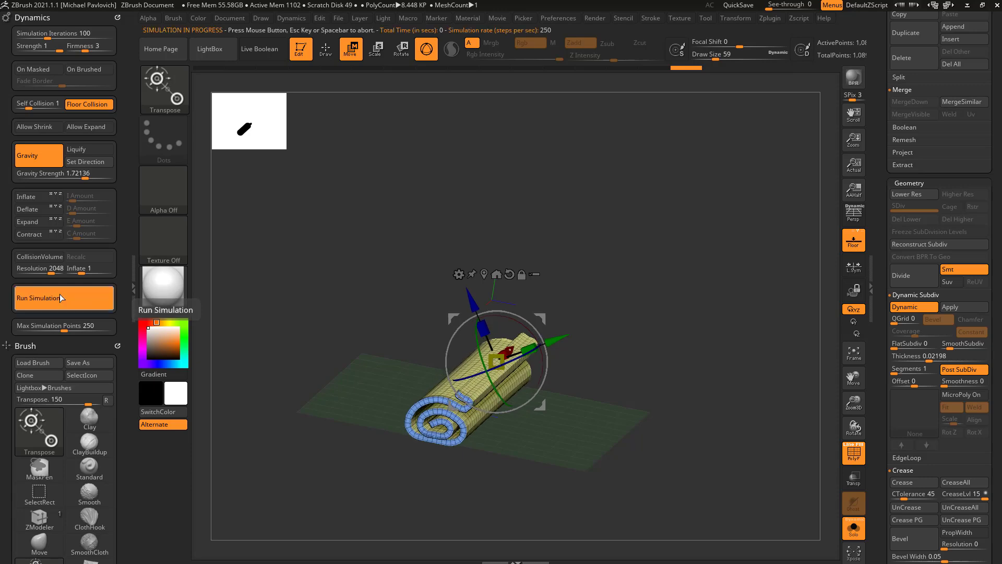
click(721, 359)
key(q)
mouse_move(721, 357)
mouse_down()
mouse_move(619, 367)
mouse_move(723, 365)
mouse_up()
key(ctrl+z)
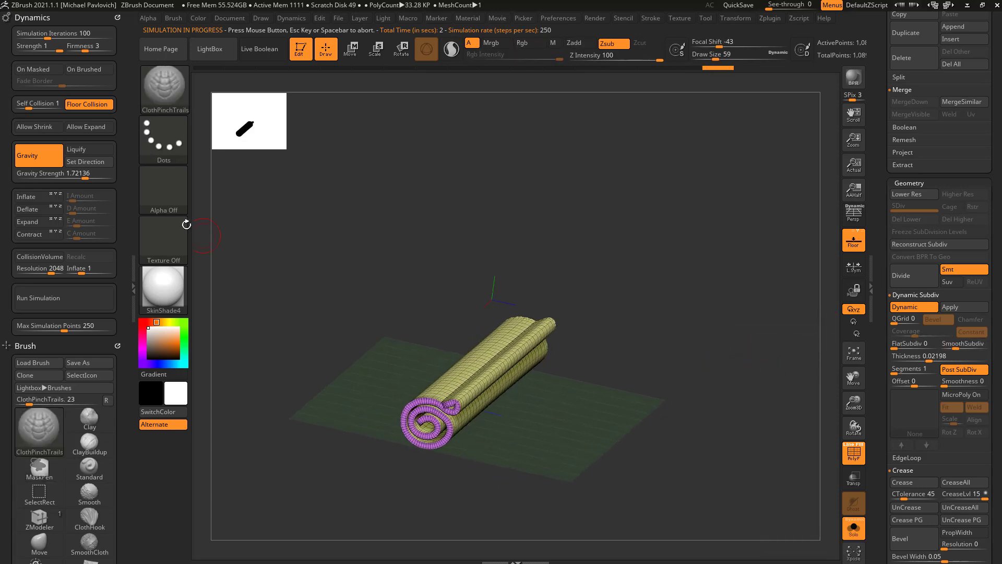
Rerun the cloth simulation on the roll with Self Collision set to 2, and hide the polyframe wireframe.
drag(29, 105, 40, 104)
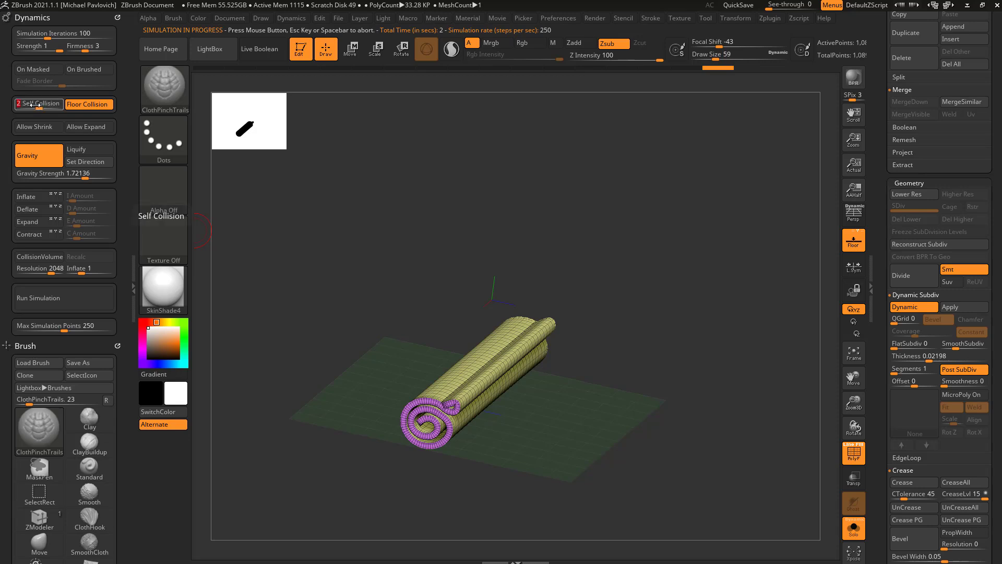
click(75, 297)
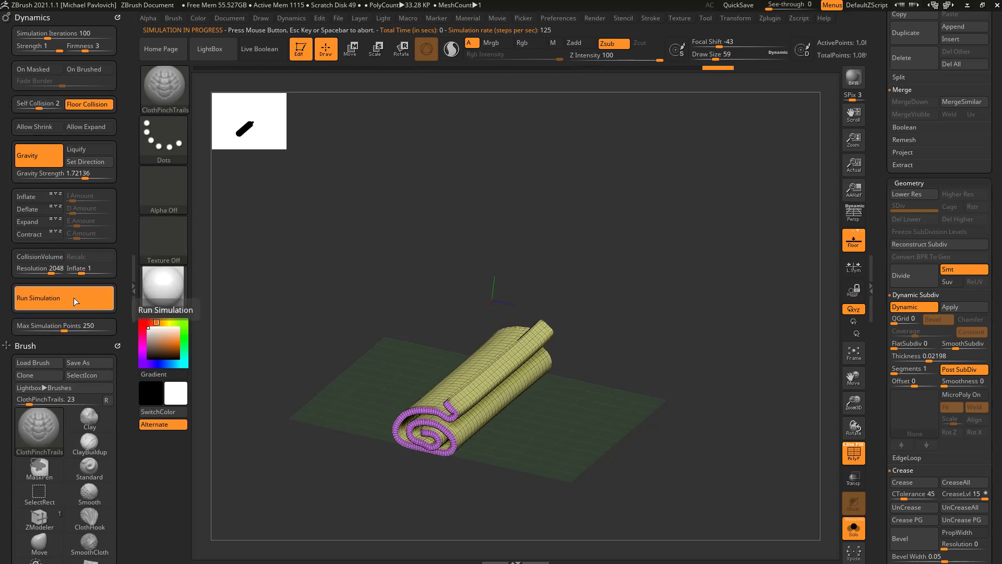
click(70, 300)
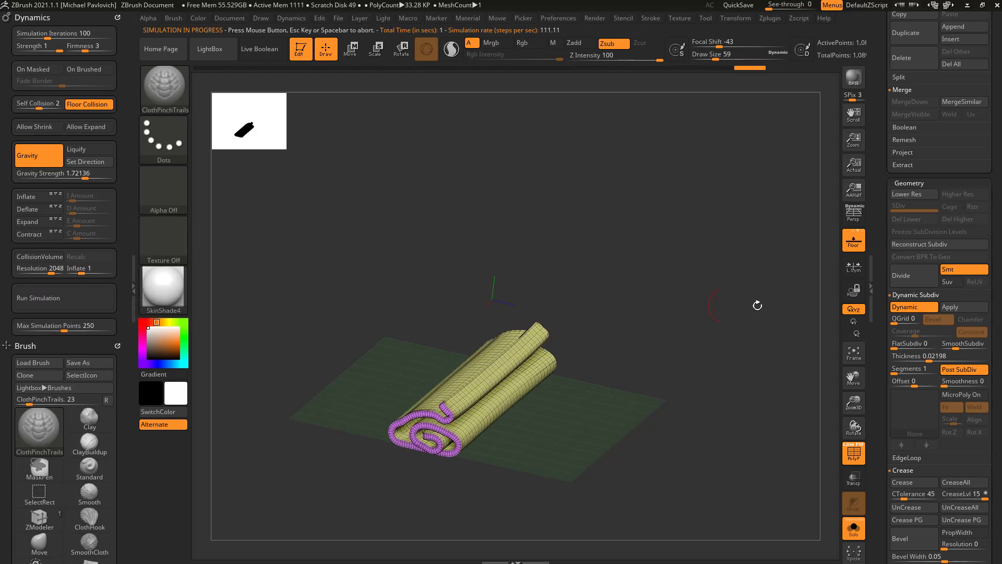
click(847, 445)
drag(762, 411, 765, 386)
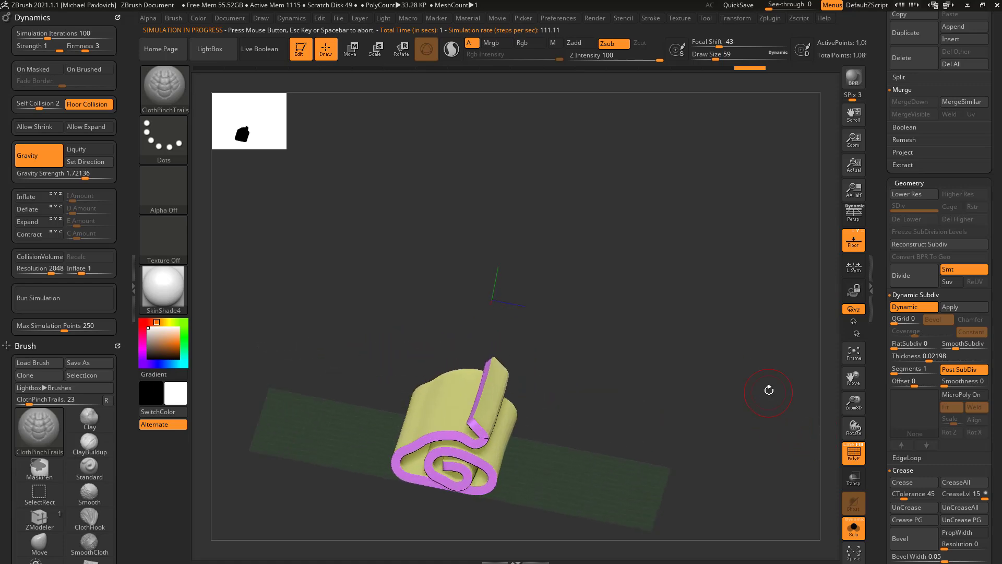